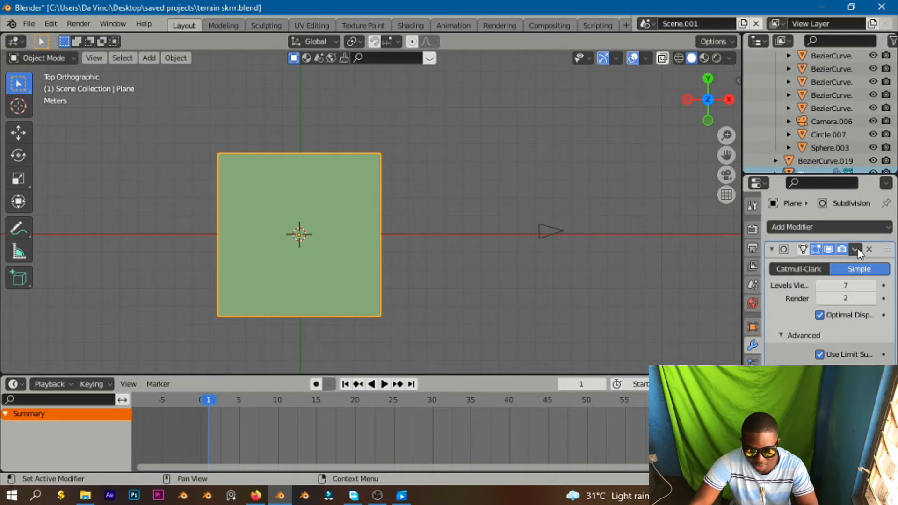
Apply the plane's Subdivision modifier and inspect the resulting dense mesh in Edit Mode.
click(858, 248)
click(819, 262)
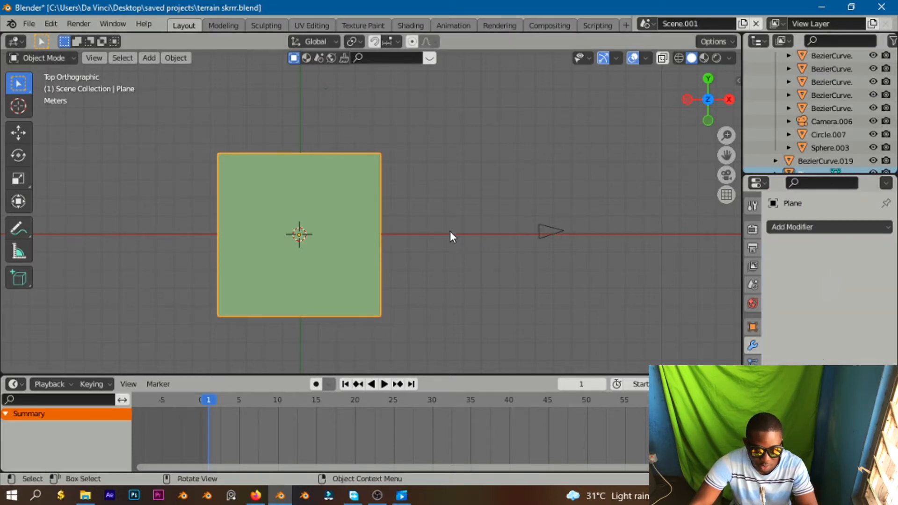
key(Tab)
scroll(369, 213, up, 5)
middle_drag(294, 222, 361, 198)
drag(721, 153, 749, 51)
middle_drag(299, 250, 239, 248)
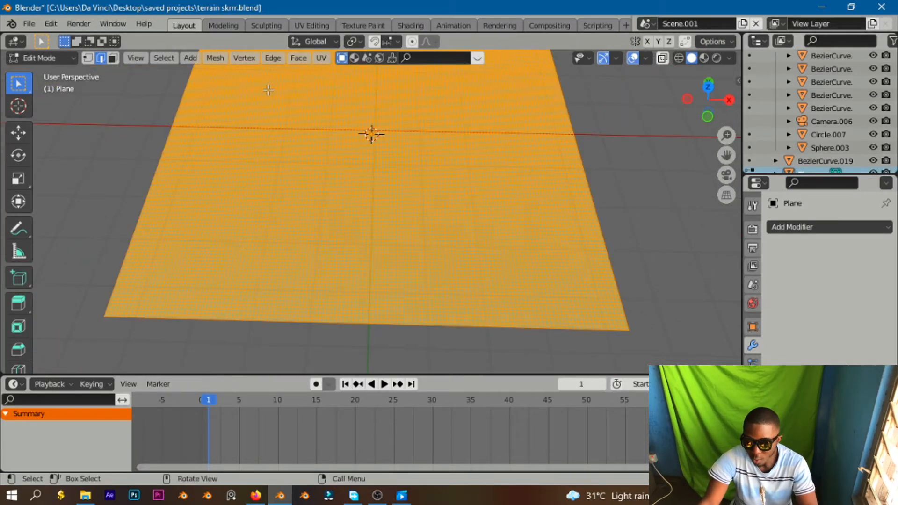
key(Tab)
Add a Displace modifier to the plane and create a new texture for it.
click(830, 227)
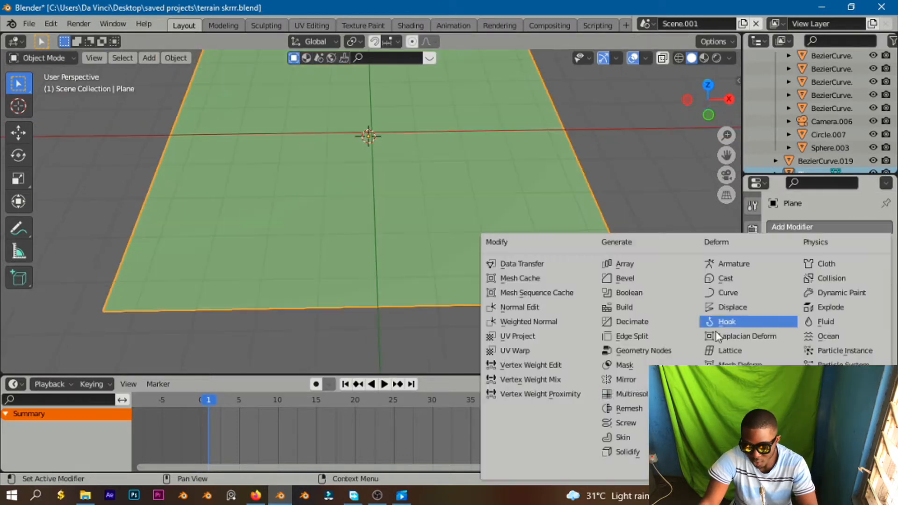
click(732, 308)
drag(724, 153, 750, 262)
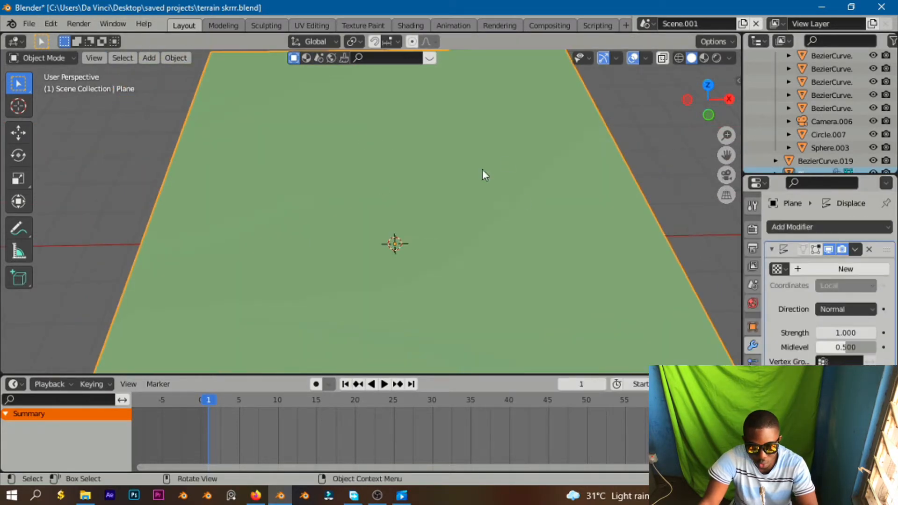
click(819, 268)
scroll(465, 267, down, 2)
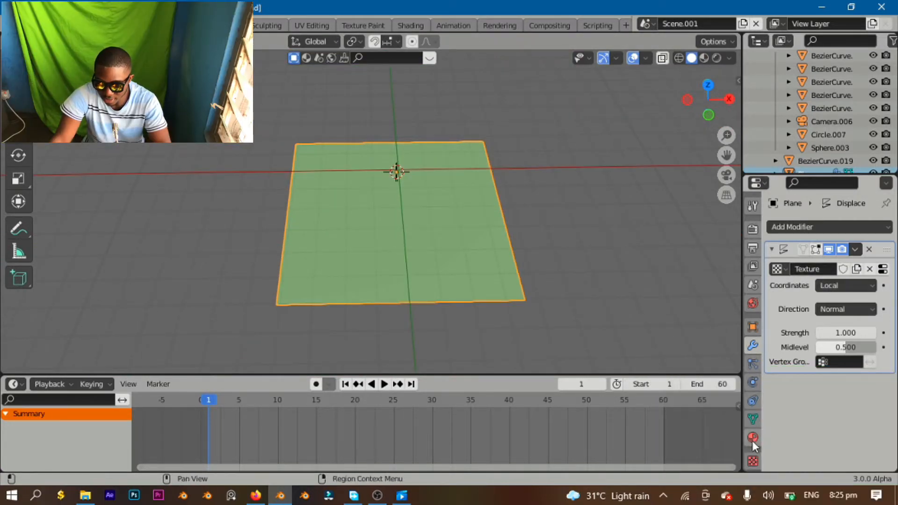
Open the displacement texture's settings and set its type to Clouds.
click(753, 462)
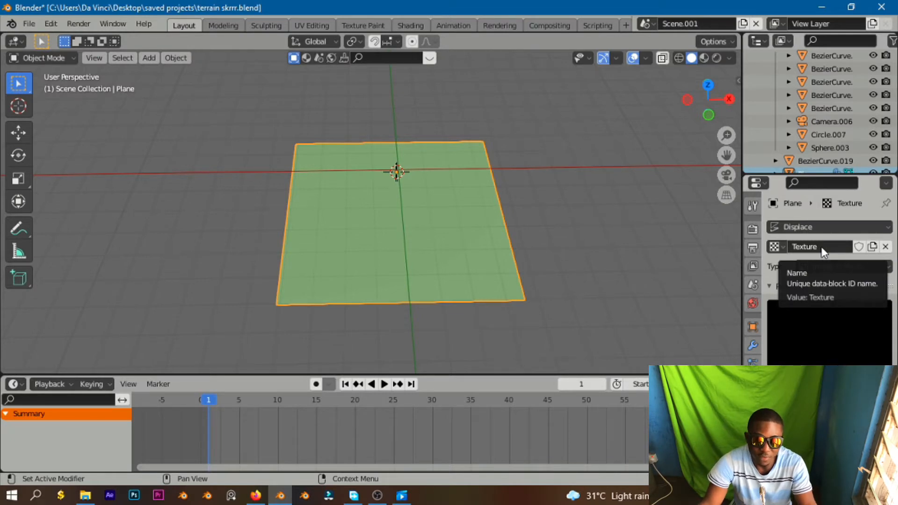
click(825, 248)
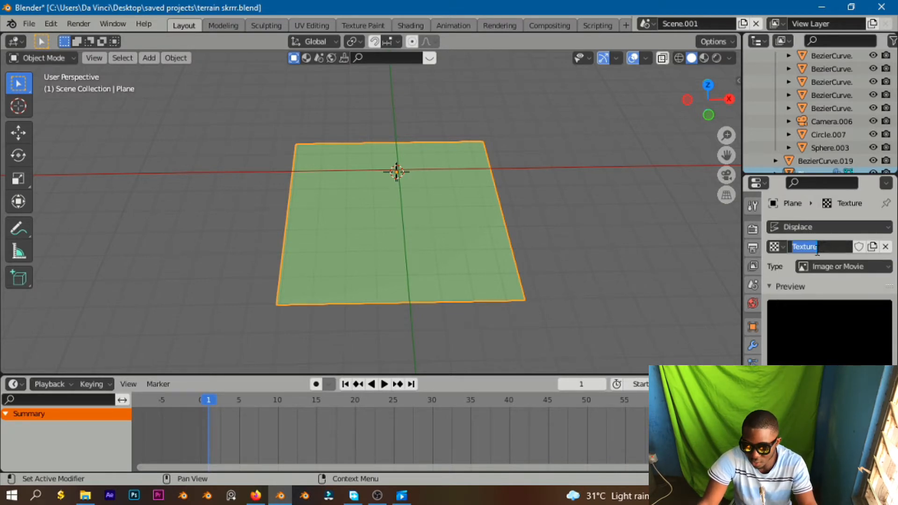
click(846, 272)
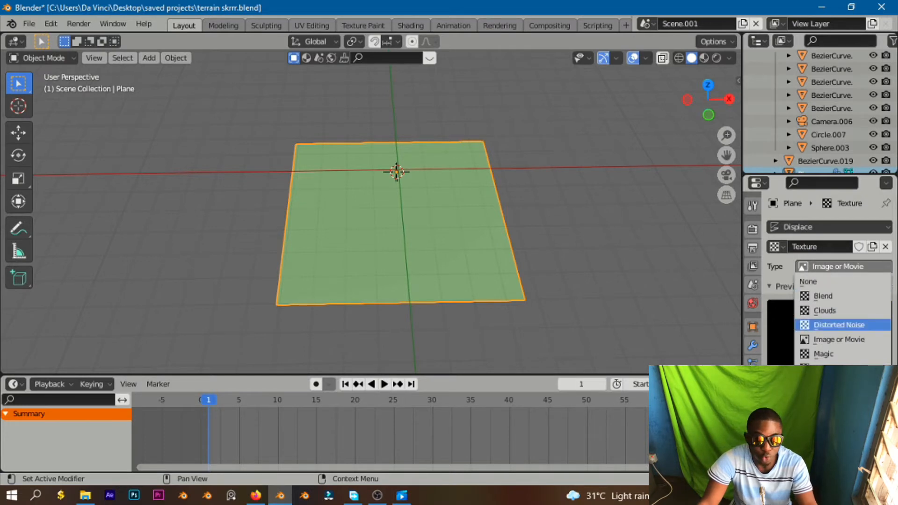
click(843, 309)
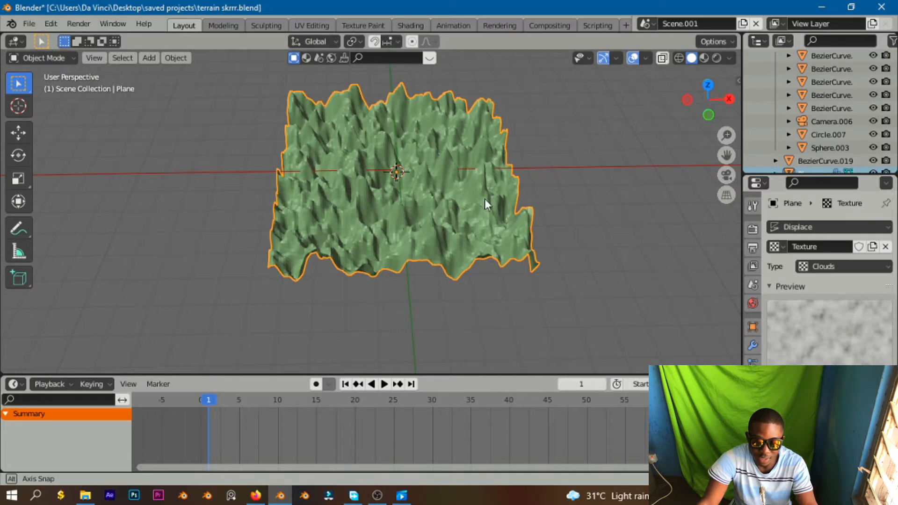
Enlarge the Clouds noise size so the terrain becomes smoother.
middle_drag(485, 199, 576, 170)
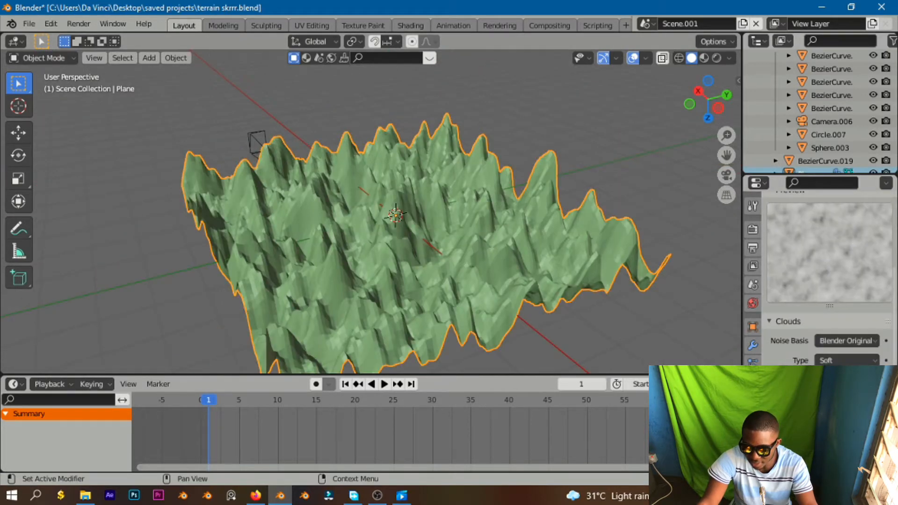
mouse_move(848, 400)
mouse_down()
mouse_move(837, 400)
mouse_move(892, 399)
mouse_move(845, 400)
mouse_move(847, 416)
mouse_move(863, 415)
mouse_move(854, 416)
mouse_up()
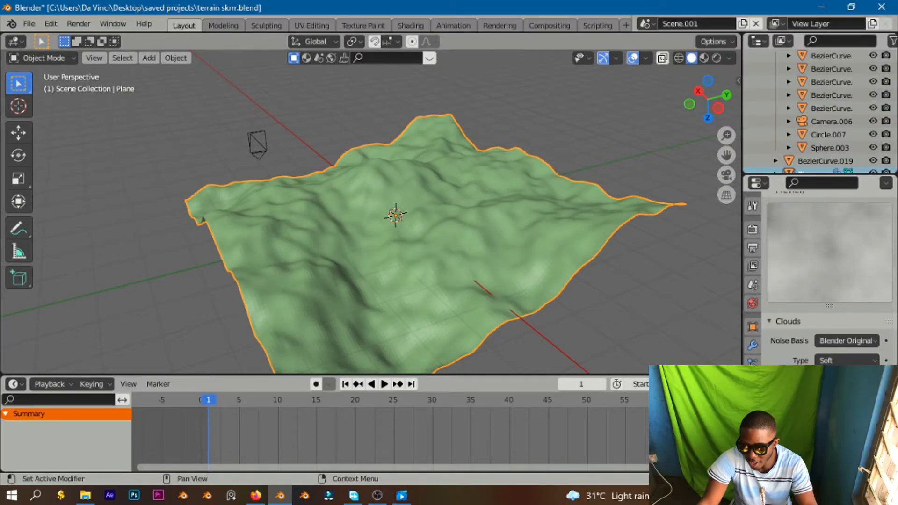
Set the Displace modifier's strength to 0.500 and midlevel to 0.809.
click(754, 348)
mouse_move(845, 333)
mouse_down()
mouse_move(811, 332)
mouse_move(846, 333)
mouse_up()
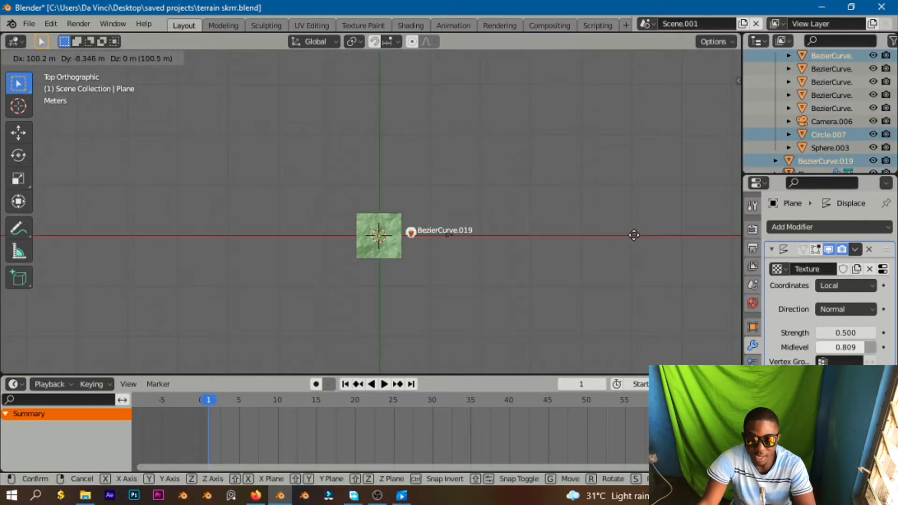
Move the selected can objects onto the centre of the terrain plane.
click(616, 239)
scroll(411, 237, up, 6)
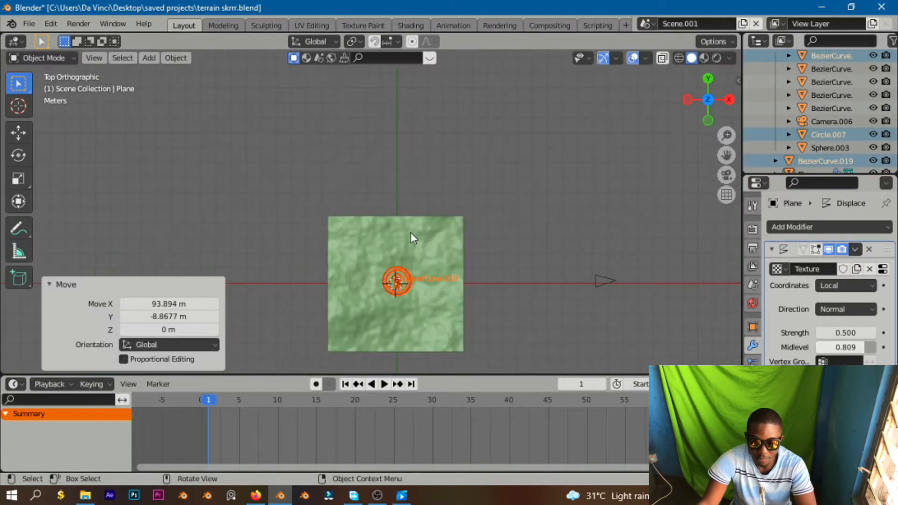
key(KP_1)
scroll(400, 283, up, 2)
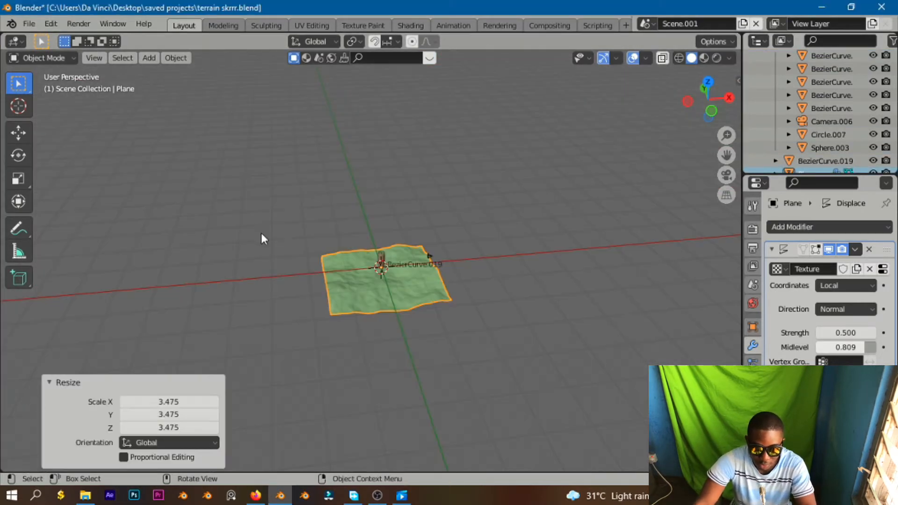
Select the terrain plane and scale it up by about 1.414.
click(279, 248)
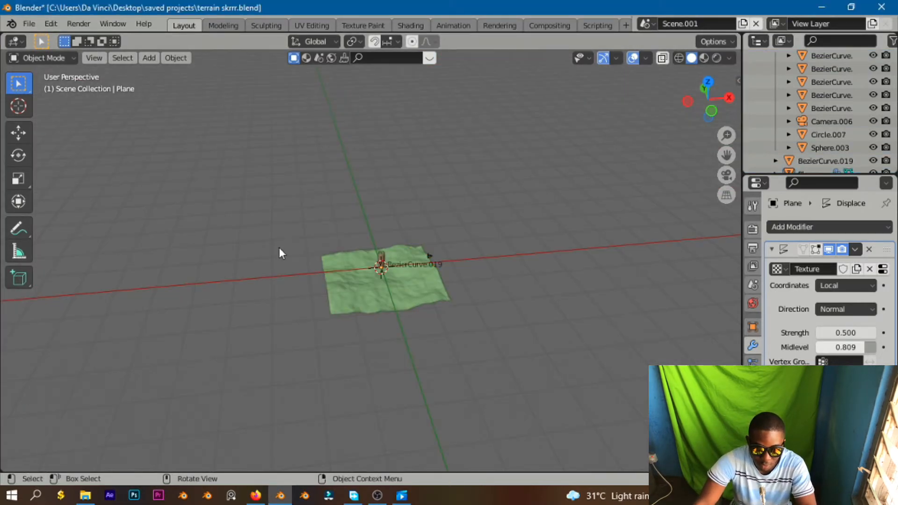
scroll(400, 229, up, 3)
click(395, 272)
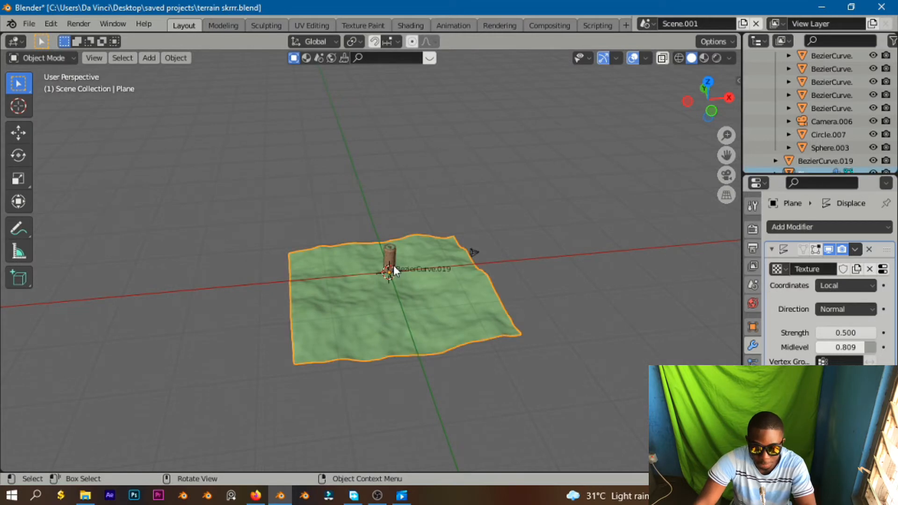
key(s)
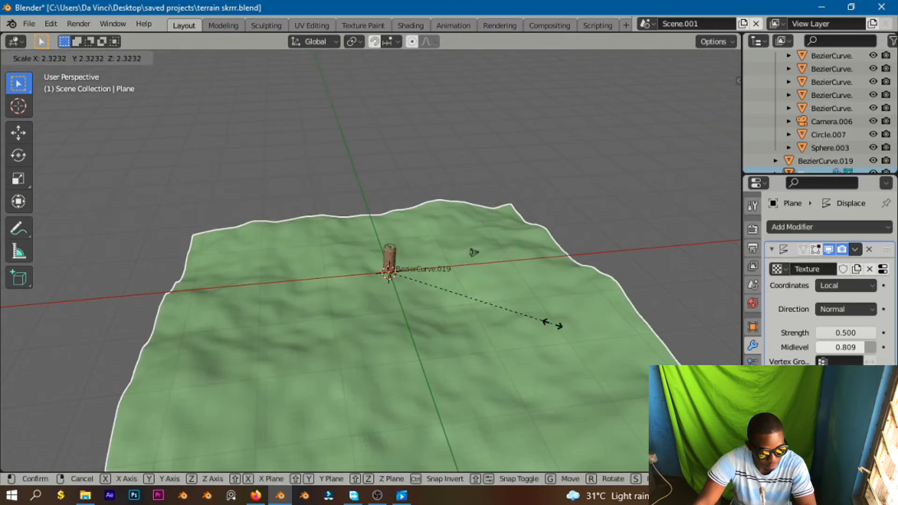
click(491, 293)
Raise the terrain plane about 6 m along Z in front view.
key(KP_1)
key(g)
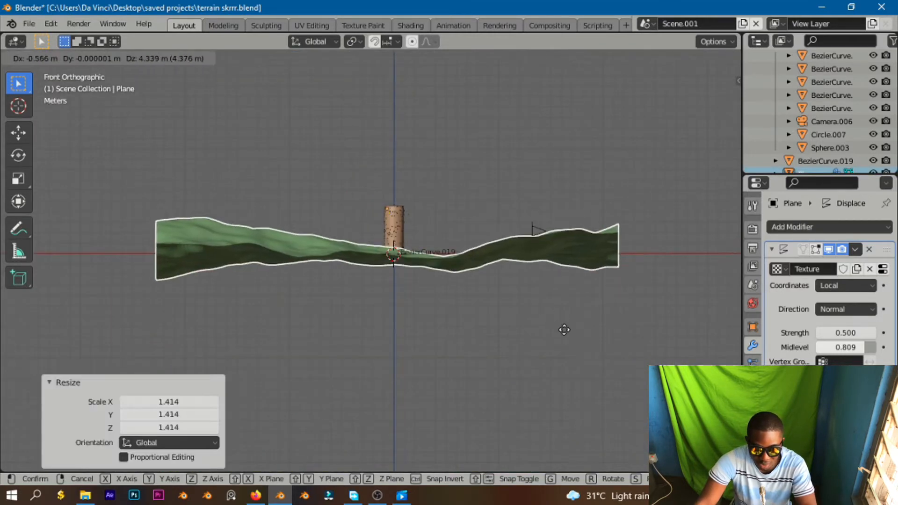
key(z)
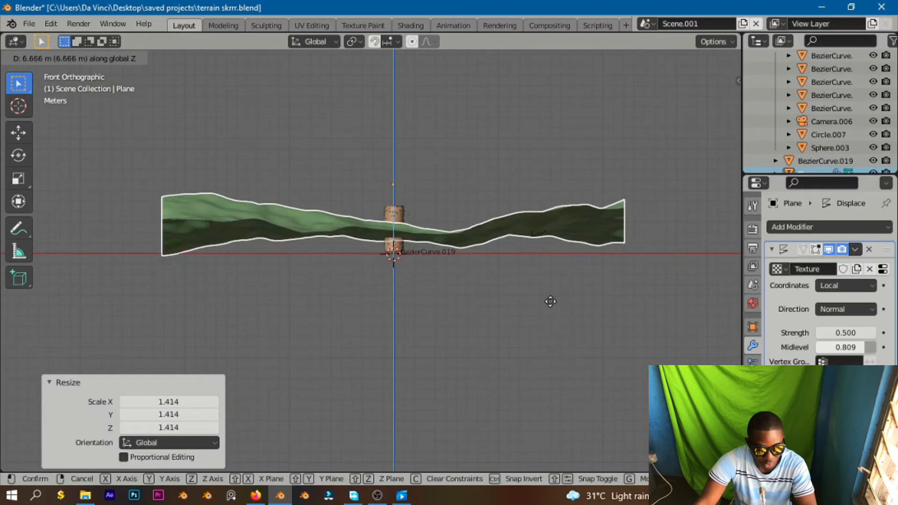
click(544, 304)
middle_drag(521, 305, 486, 298)
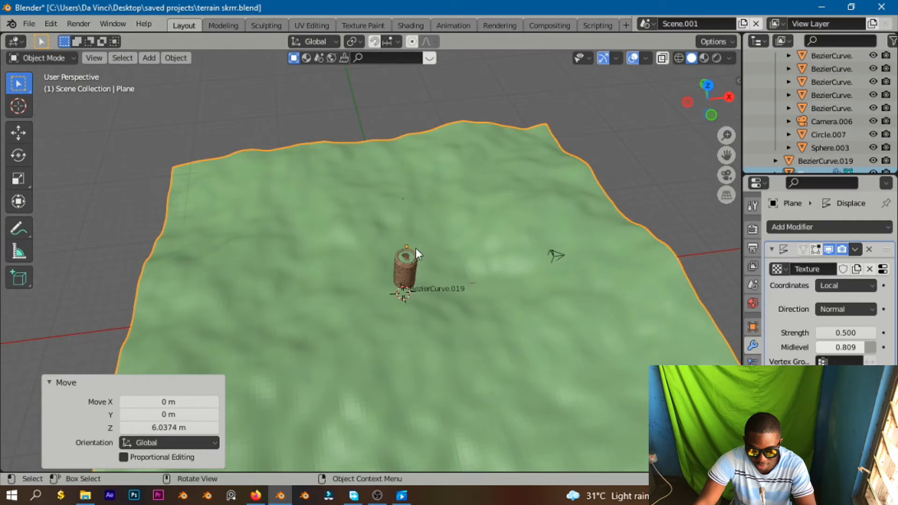
Select the can body and raise it about 1.1 m along Z.
click(405, 258)
scroll(420, 257, up, 6)
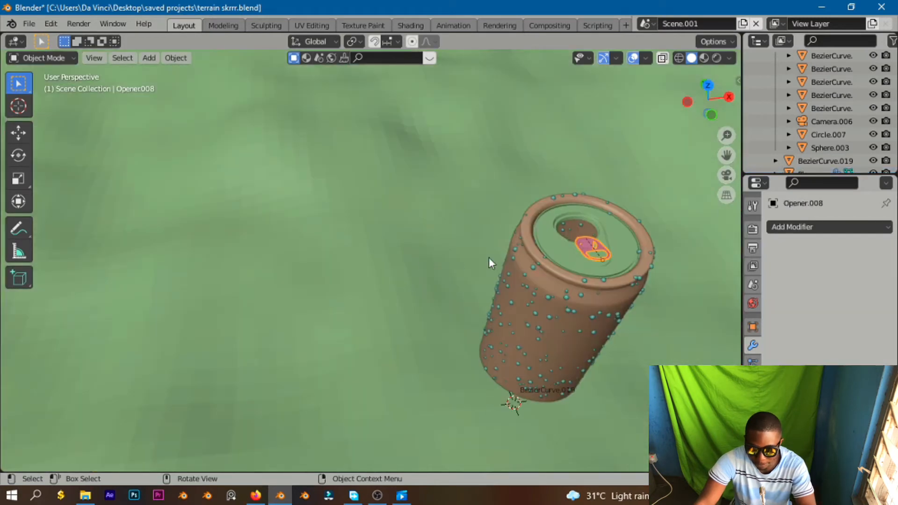
click(560, 245)
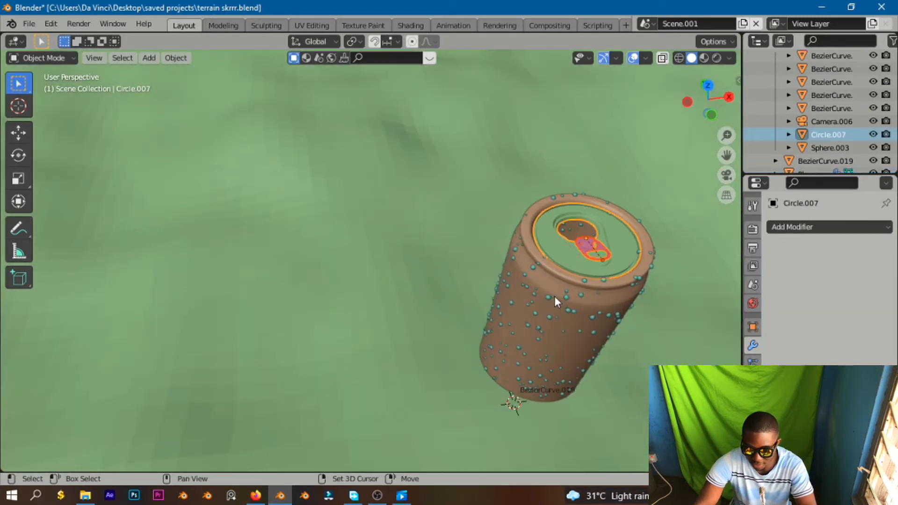
shift+click(569, 316)
scroll(573, 321, down, 5)
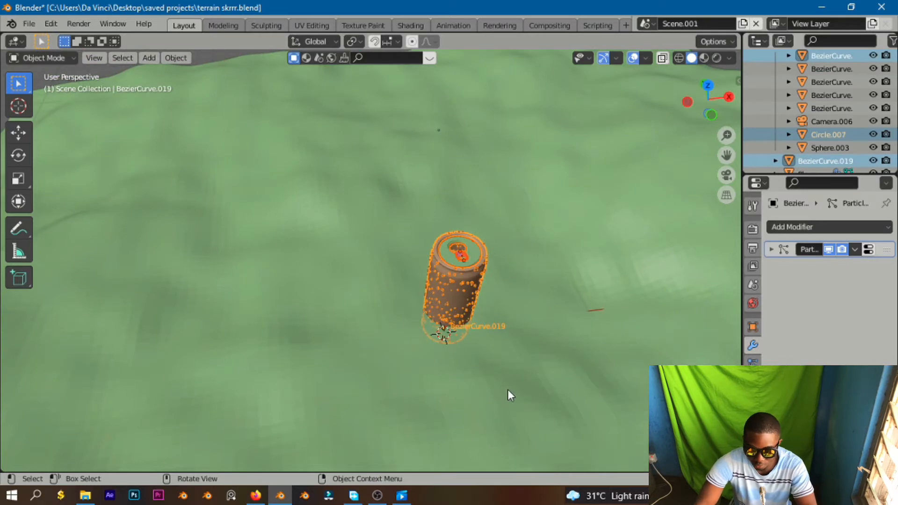
key(KP_7)
key(KP_1)
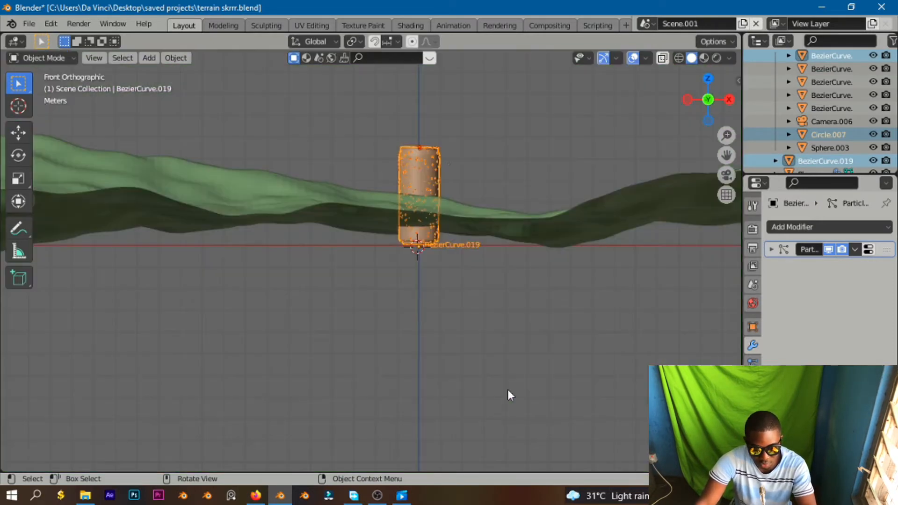
middle_drag(361, 268, 466, 323)
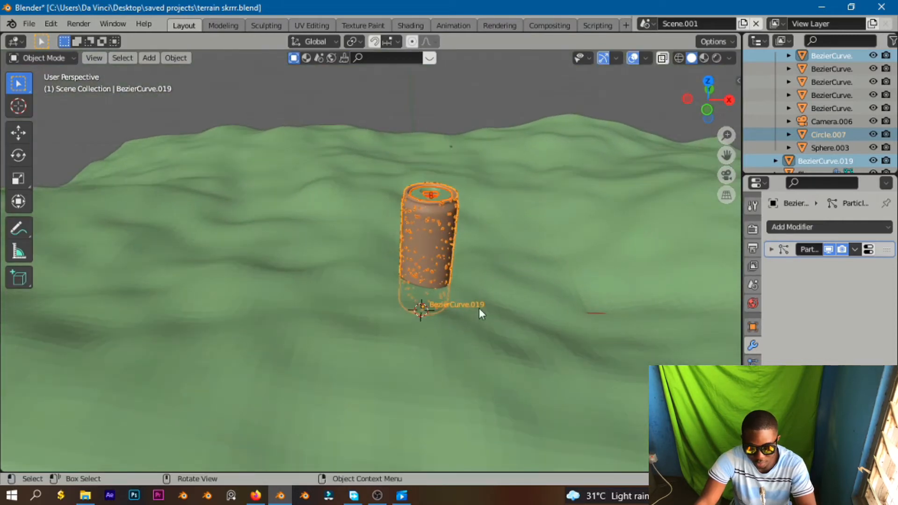
key(g)
key(z)
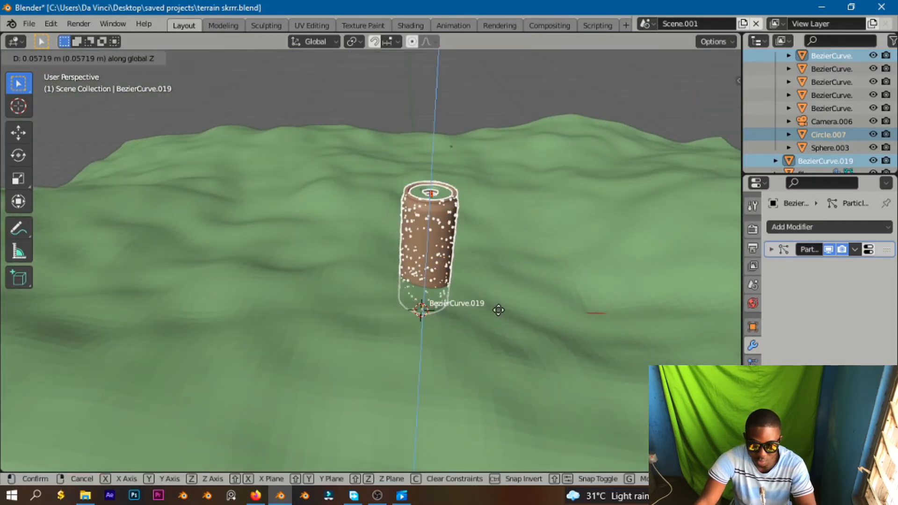
click(499, 283)
Rotate the can about -73.9° to lie on its side and move it down onto the terrain.
key(r)
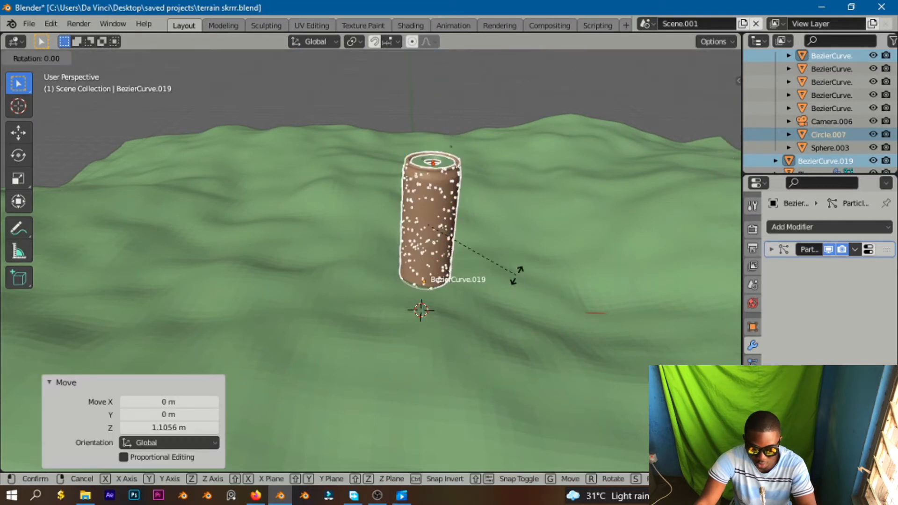
click(447, 208)
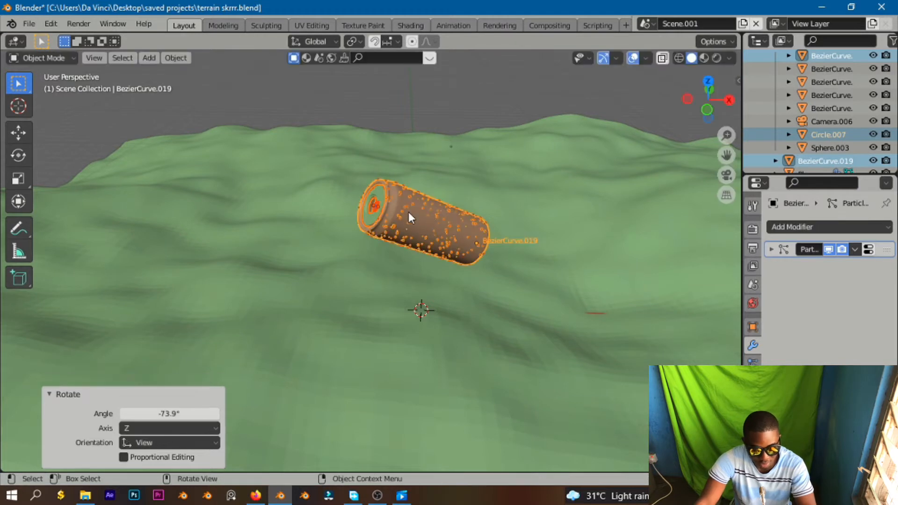
key(g)
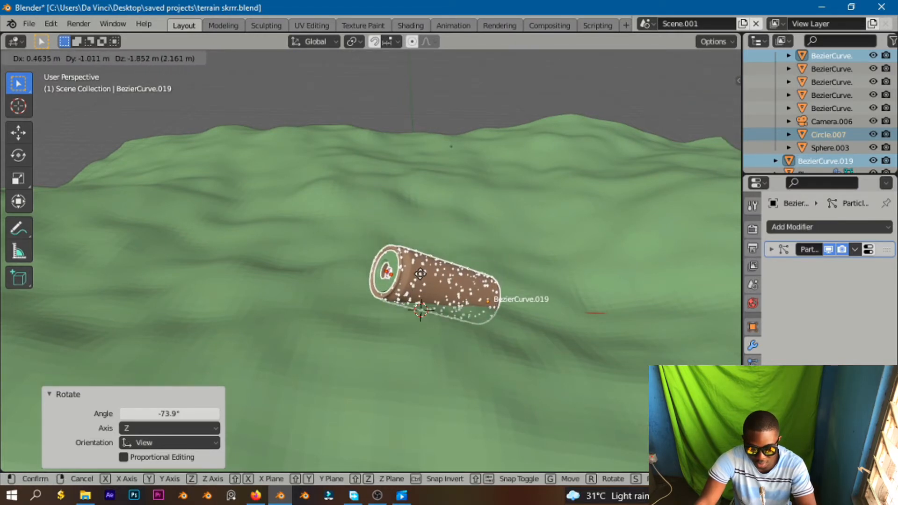
click(420, 273)
Lower the can about 0.62 m along Z so it rests on the ground.
middle_drag(439, 255, 386, 240)
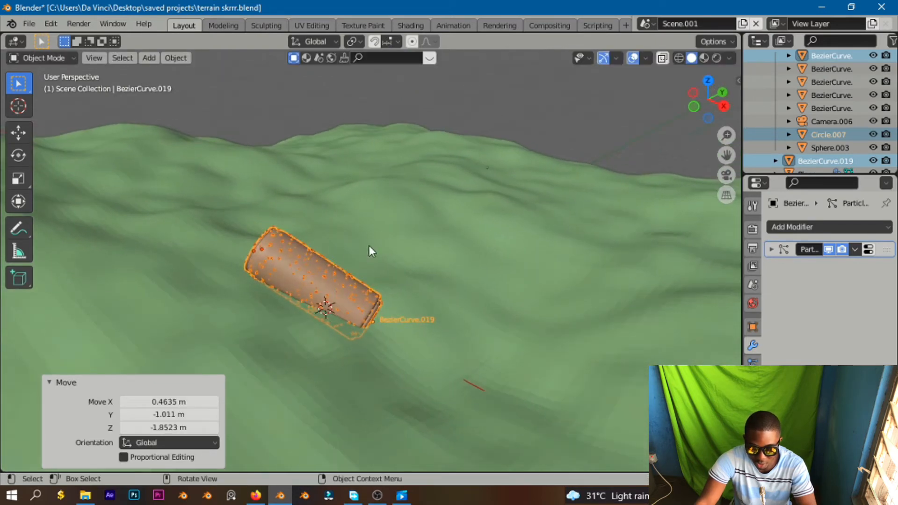
middle_drag(577, 357, 543, 389)
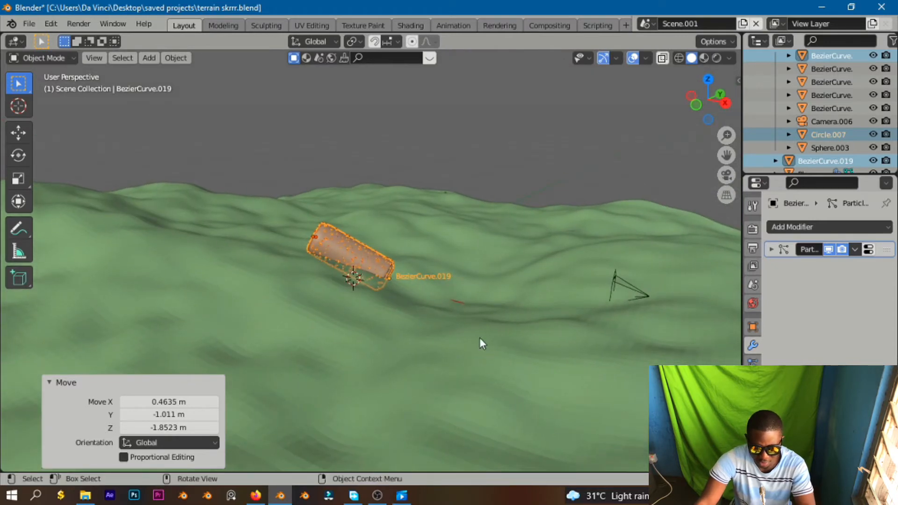
key(g)
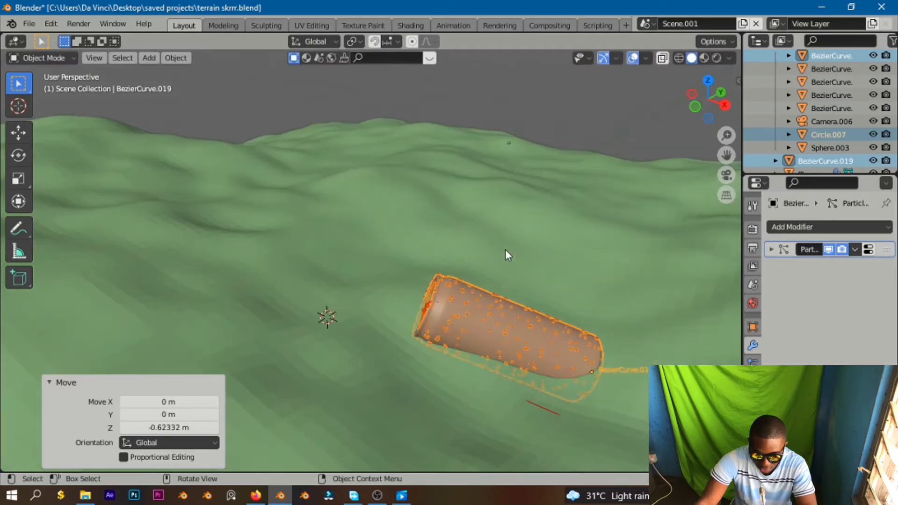
middle_drag(505, 250, 405, 324)
Open Preferences and clear the add-on search filter.
click(50, 24)
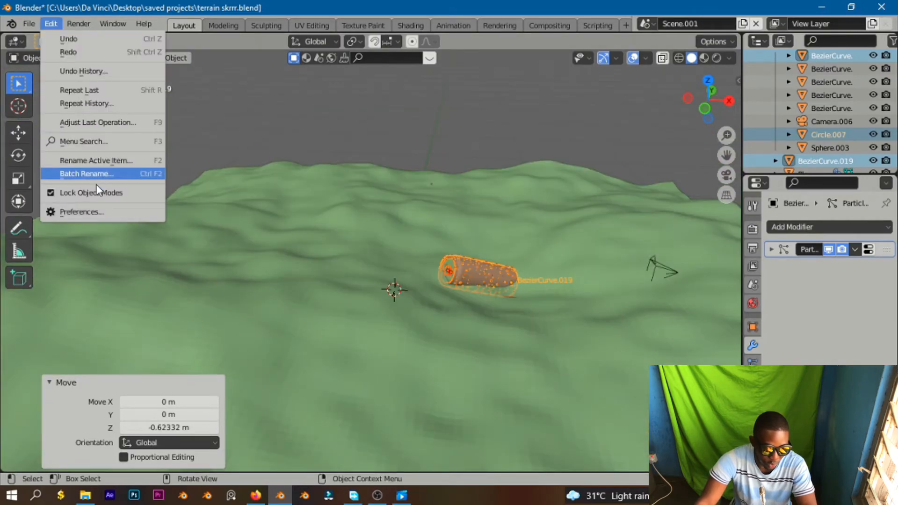
click(93, 211)
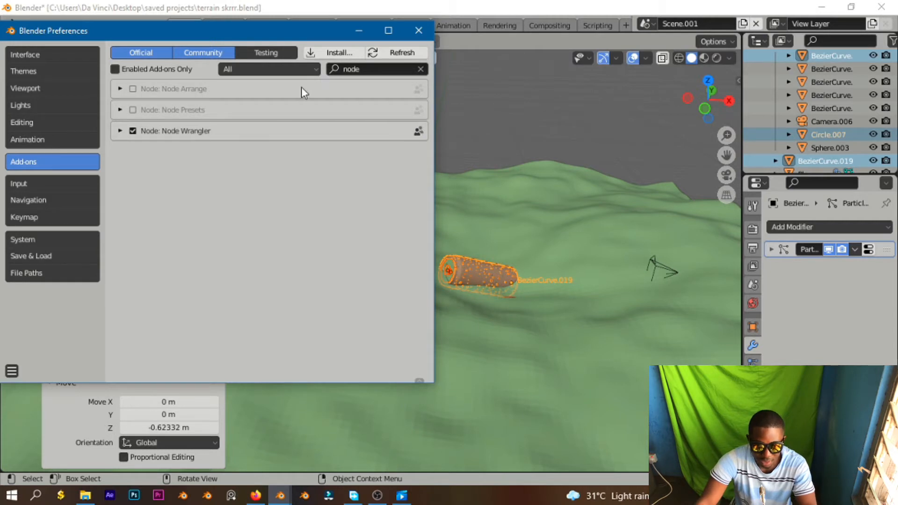
click(421, 70)
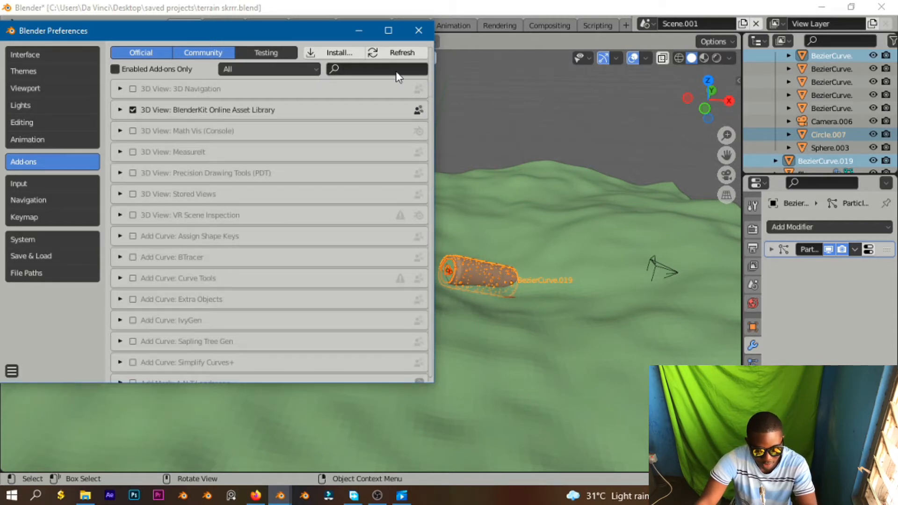
Search the add-ons list for scatter and Add Mesh entries, then close Preferences.
text(scat)
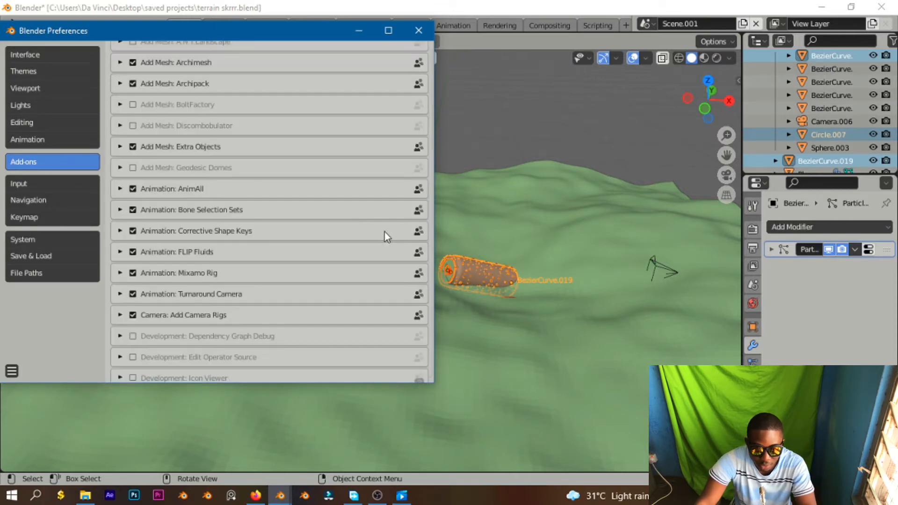
scroll(323, 94, up, 15)
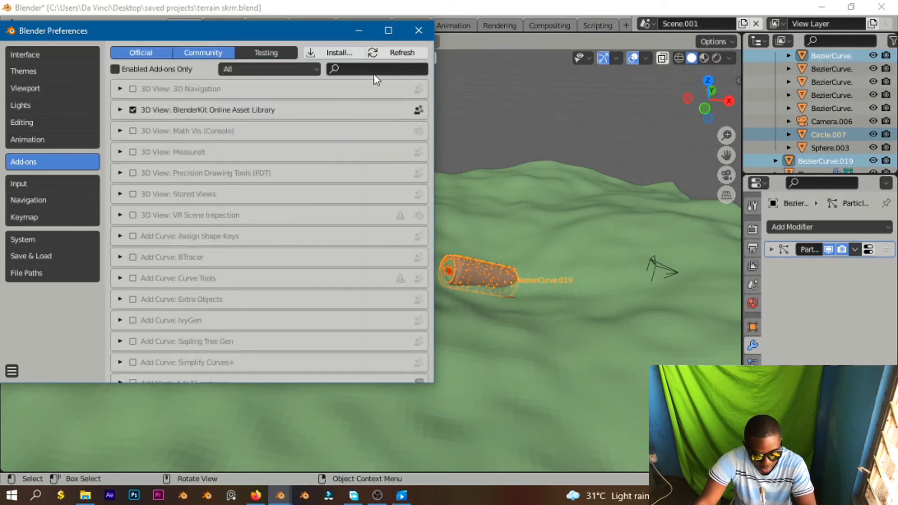
text(add mesh)
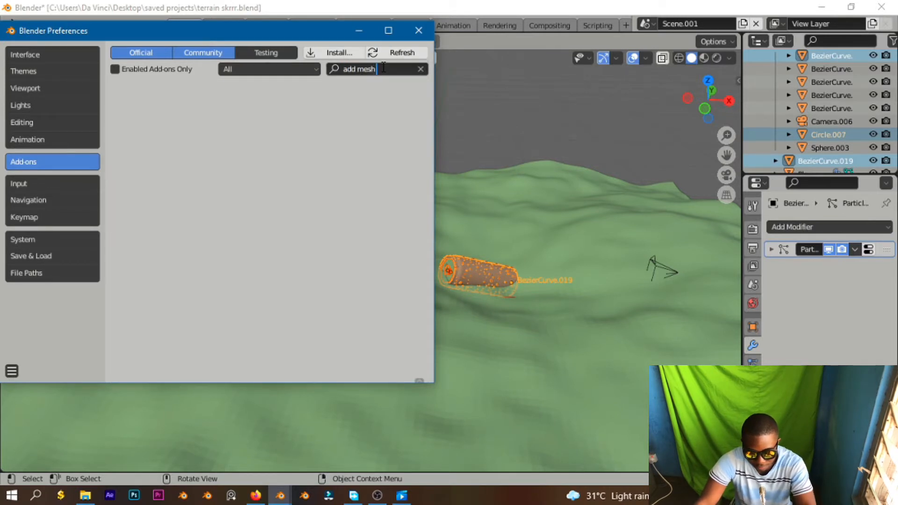
key(BackSpace)
key(BackSpace)
key(BackSpace)
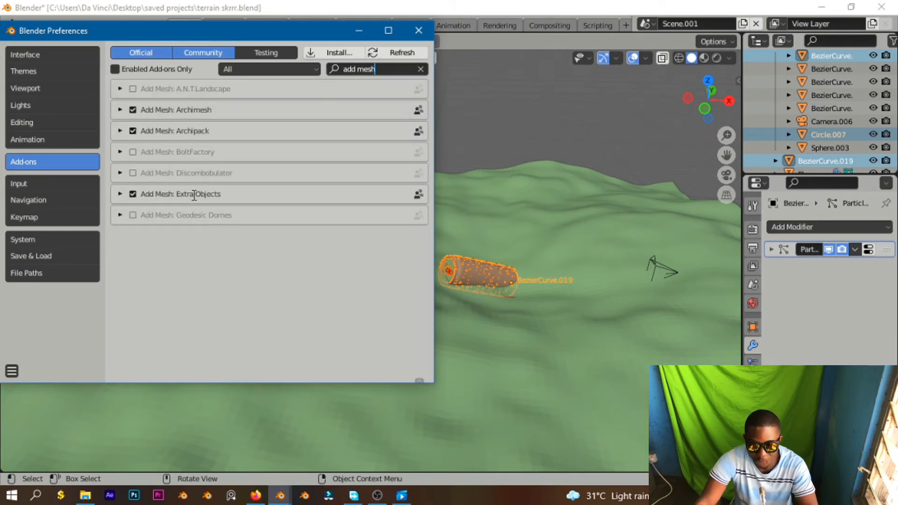
click(419, 30)
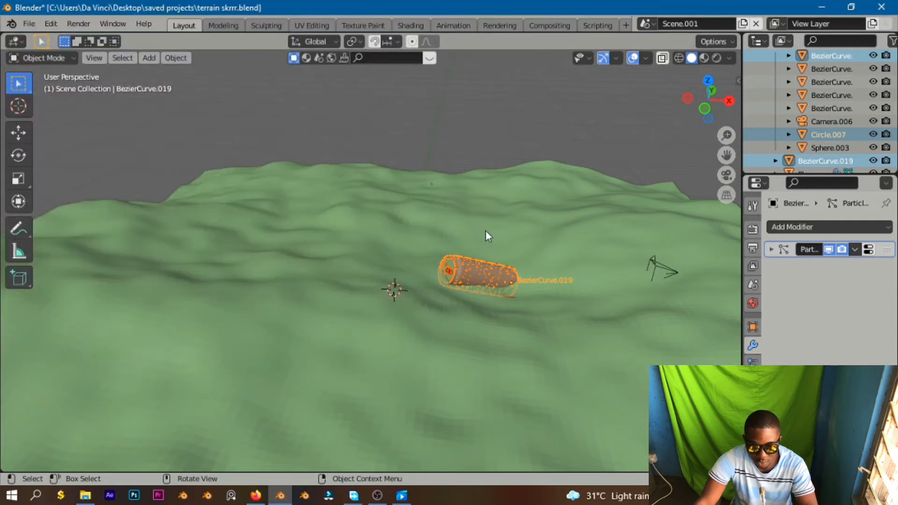
Place the 3D cursor beside the terrain and add a rock with the Rock Generator.
middle_drag(486, 230, 479, 260)
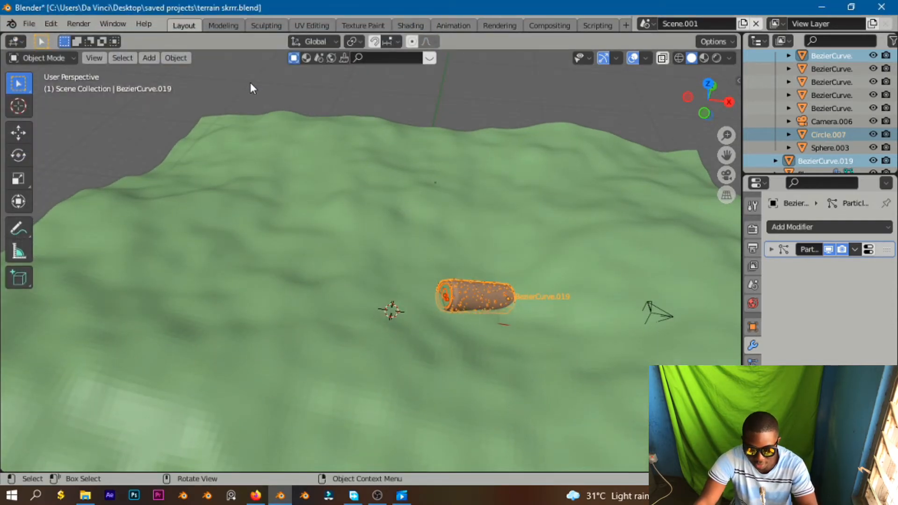
middle_drag(577, 217, 477, 209)
scroll(470, 223, down, 4)
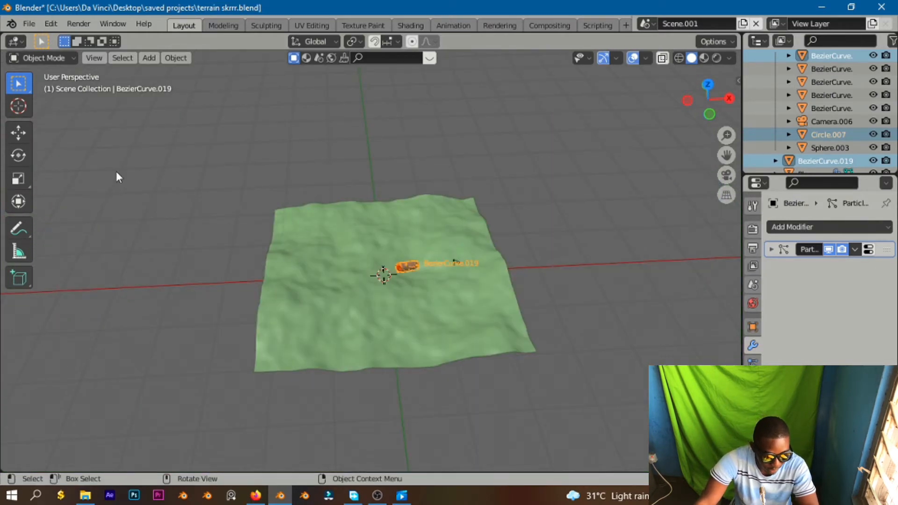
click(19, 107)
click(139, 286)
middle_drag(189, 229, 198, 198)
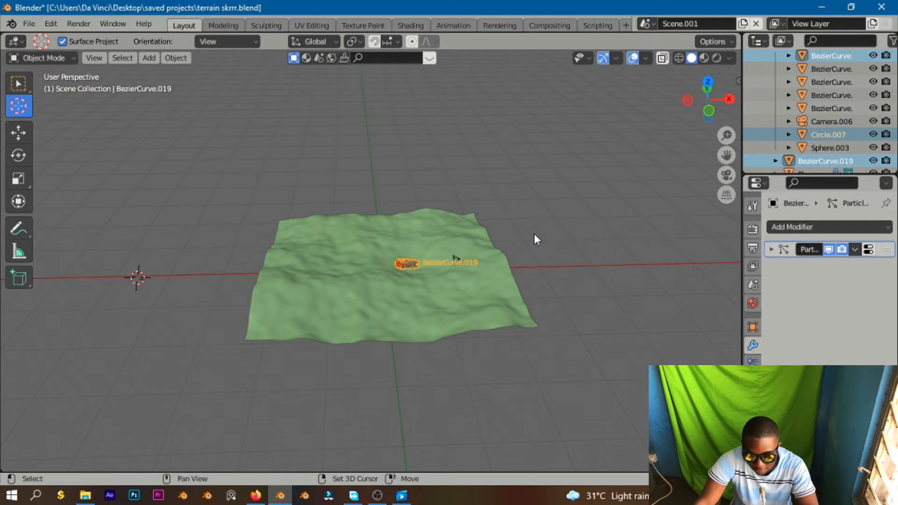
key(shift+a)
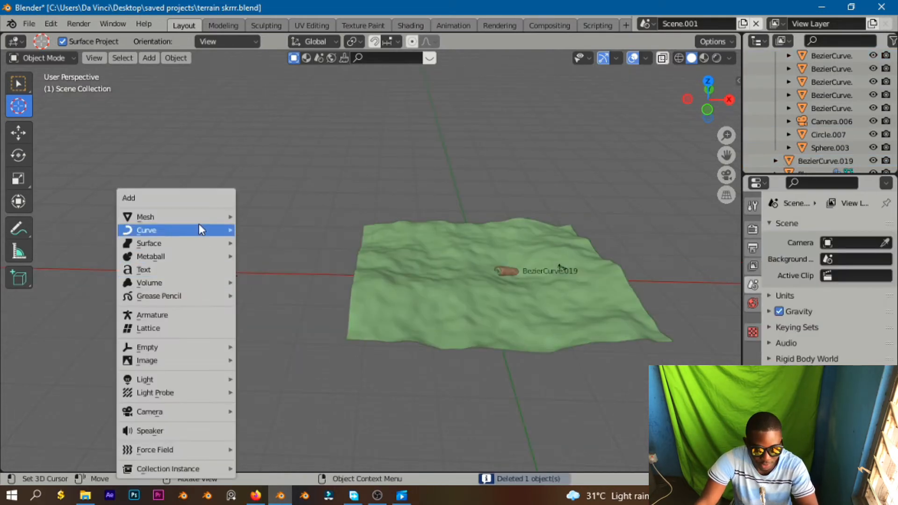
mouse_move(198, 213)
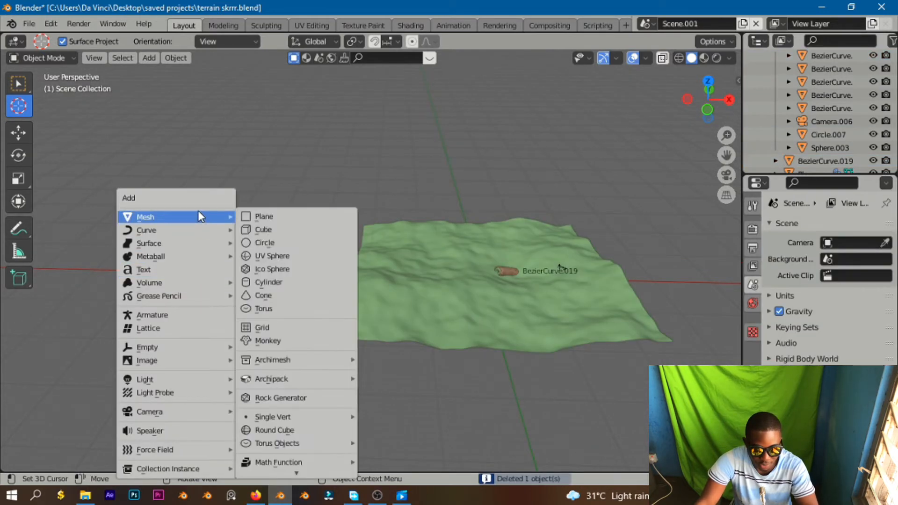
click(312, 401)
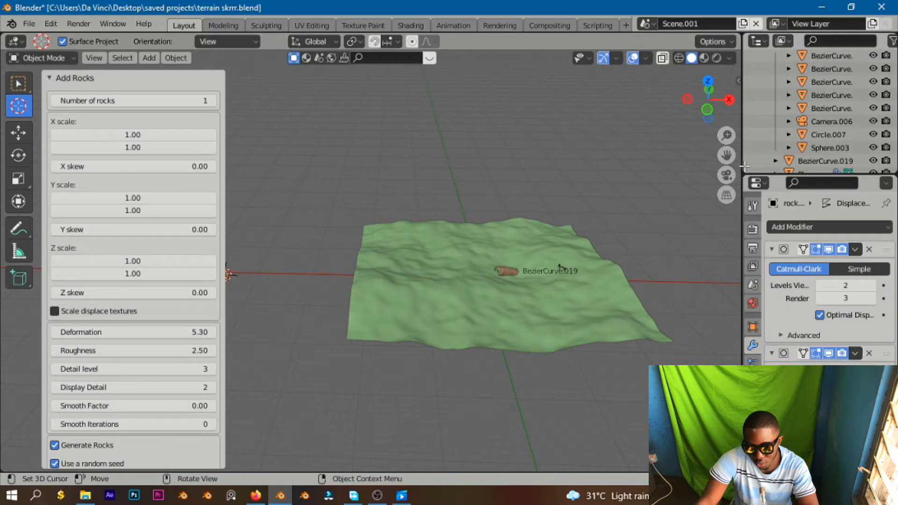
Raise the new rock's Roughness to 3.52.
drag(726, 155, 854, 145)
scroll(337, 252, up, 4)
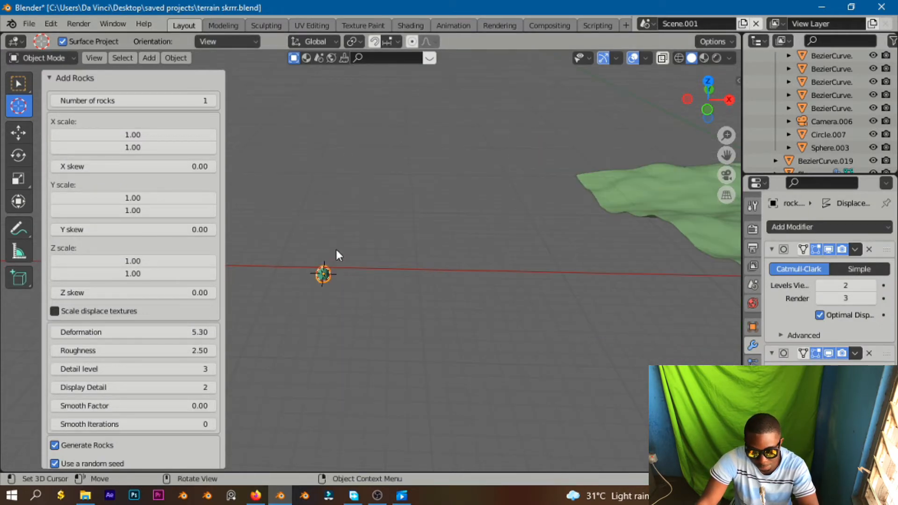
drag(729, 155, 818, 153)
drag(127, 354, 191, 354)
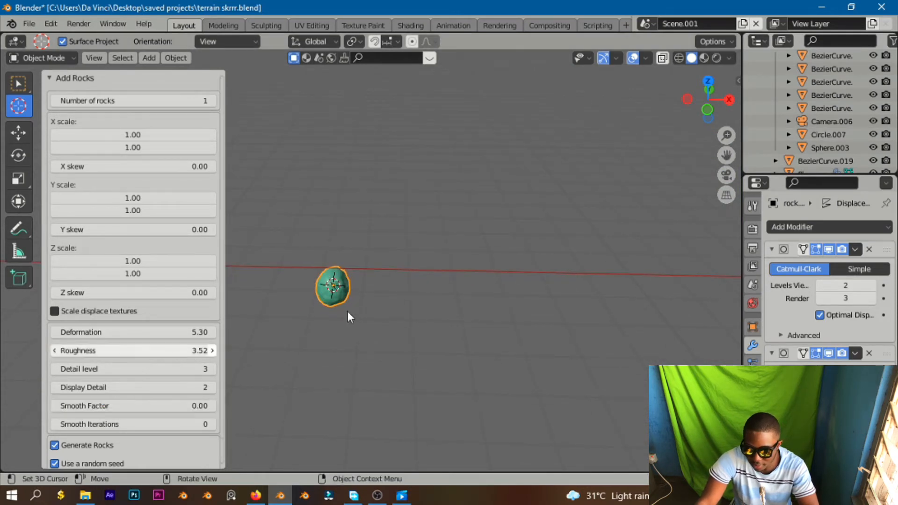
scroll(512, 258, down, 5)
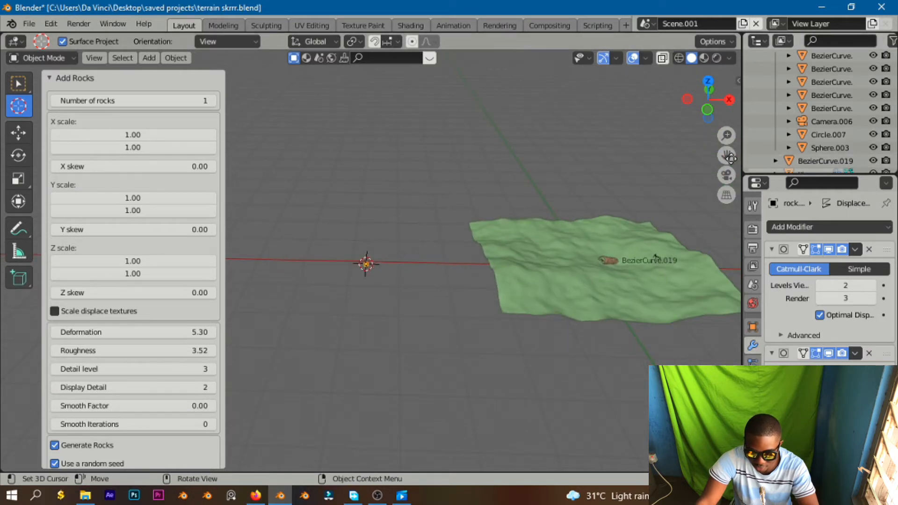
drag(726, 156, 658, 187)
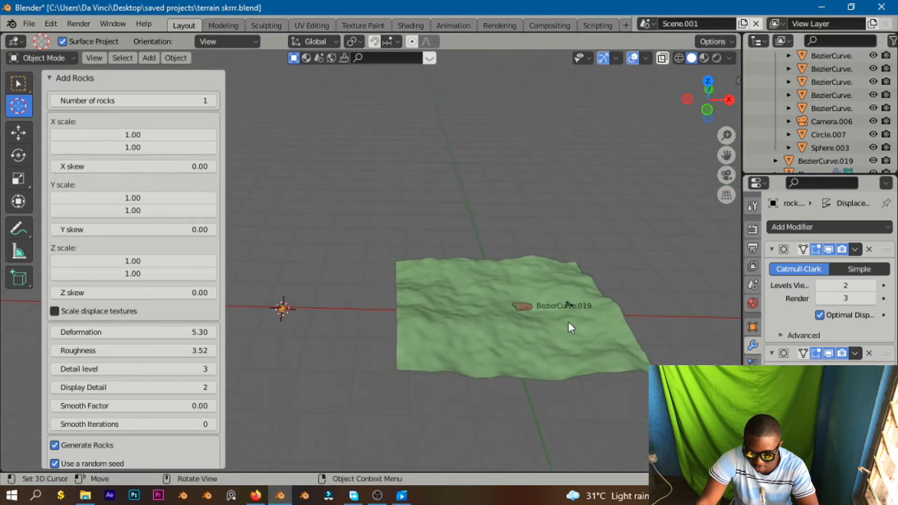
scroll(529, 318, up, 5)
drag(727, 156, 482, 89)
middle_drag(512, 305, 653, 246)
drag(727, 155, 502, 283)
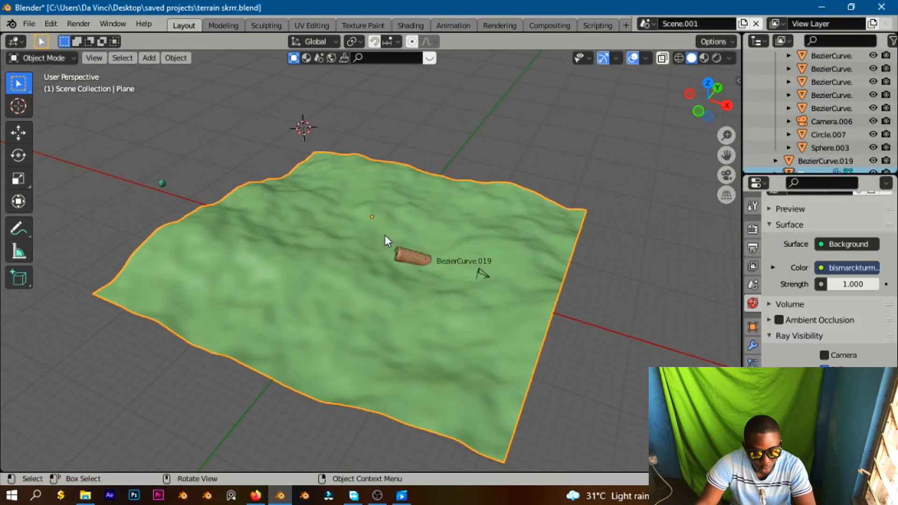
Scatter the rock over the terrain near the can with Scatter Objects strokes at density 29.70.
click(162, 183)
middle_drag(234, 243, 277, 237)
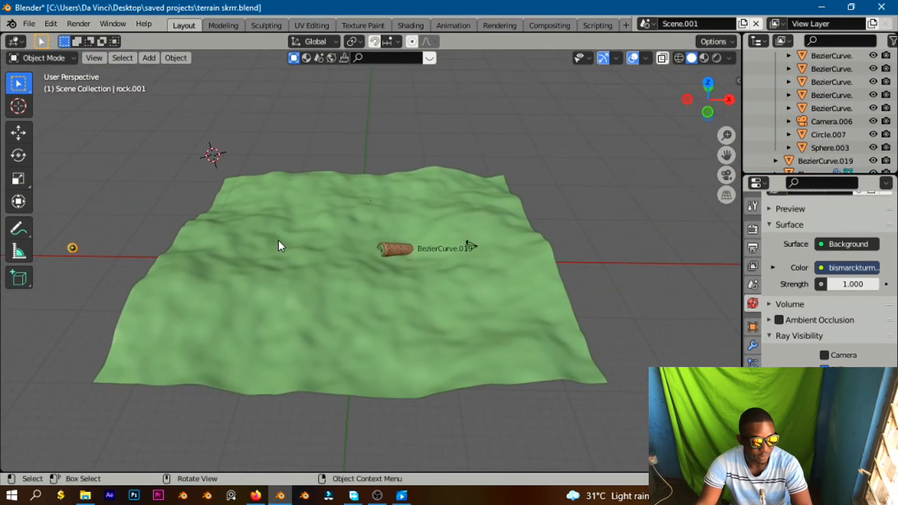
click(338, 242)
scroll(337, 243, up, 4)
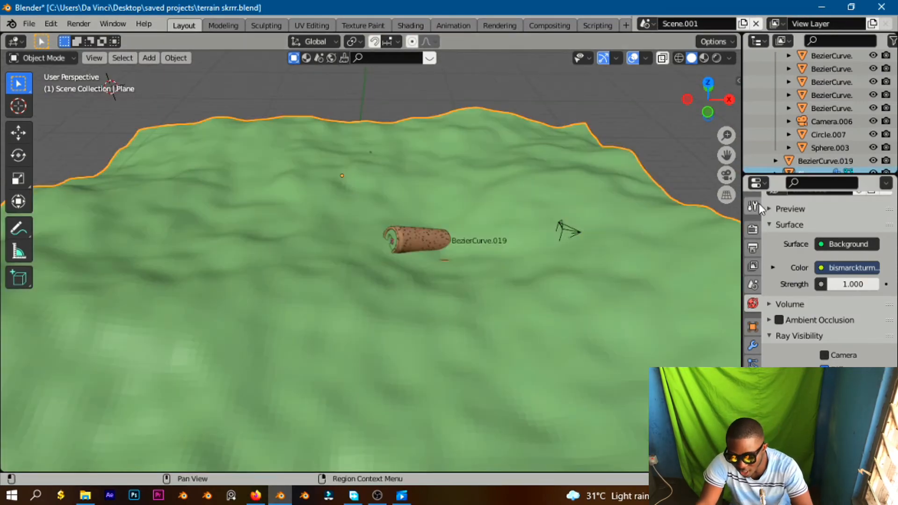
click(754, 206)
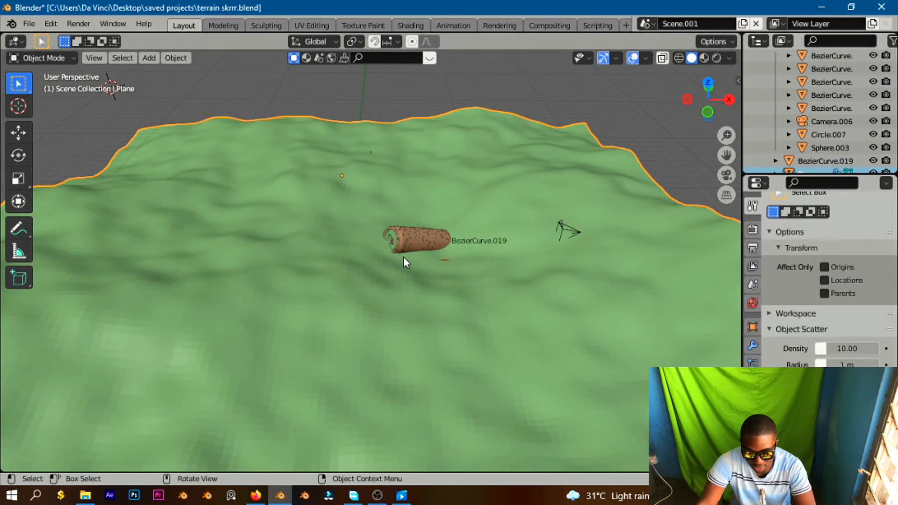
key(F3)
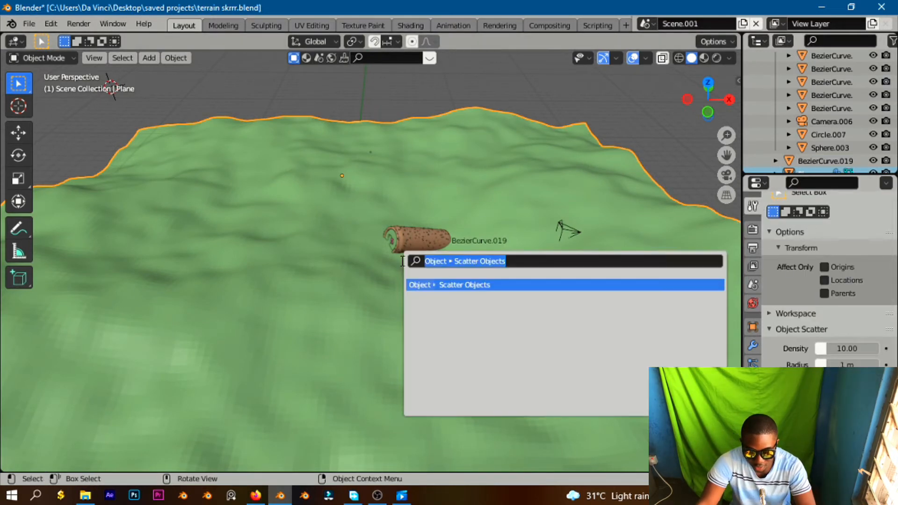
click(487, 284)
scroll(410, 254, up, 8)
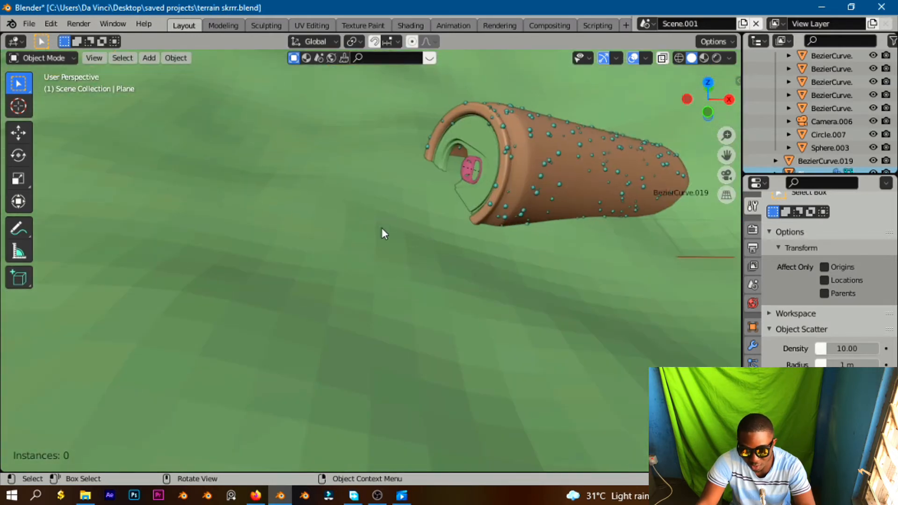
mouse_move(409, 162)
mouse_down()
mouse_move(403, 187)
mouse_move(367, 220)
mouse_move(270, 241)
mouse_move(225, 296)
mouse_move(242, 323)
mouse_move(471, 253)
mouse_move(691, 267)
mouse_move(737, 258)
mouse_up()
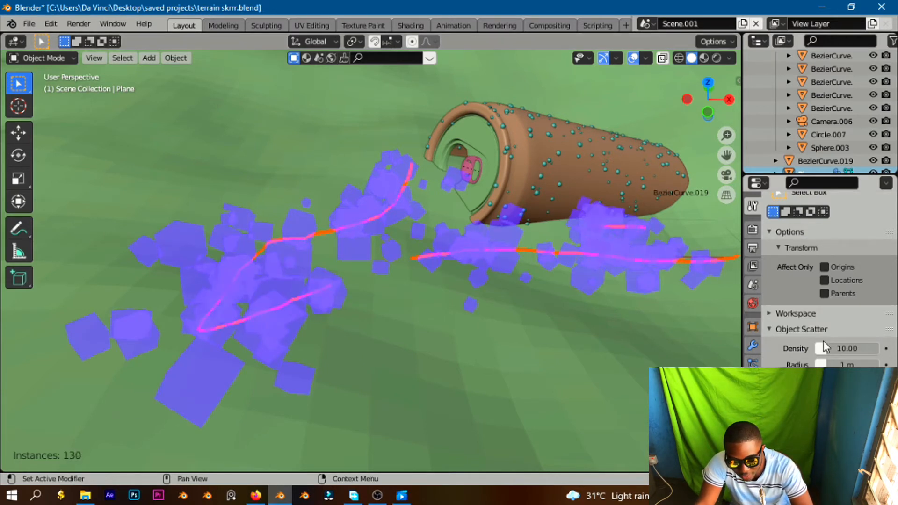
drag(845, 347, 888, 347)
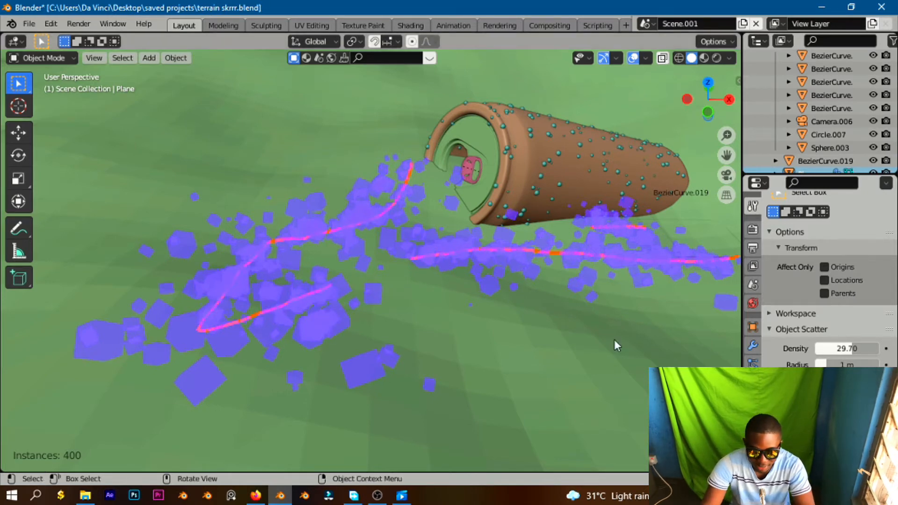
key(Return)
Place the 3D cursor beside the terrain and add another rock with the Rock Generator.
middle_drag(345, 302, 409, 243)
scroll(409, 243, down, 5)
drag(727, 153, 727, 154)
scroll(191, 237, down, 6)
click(116, 282)
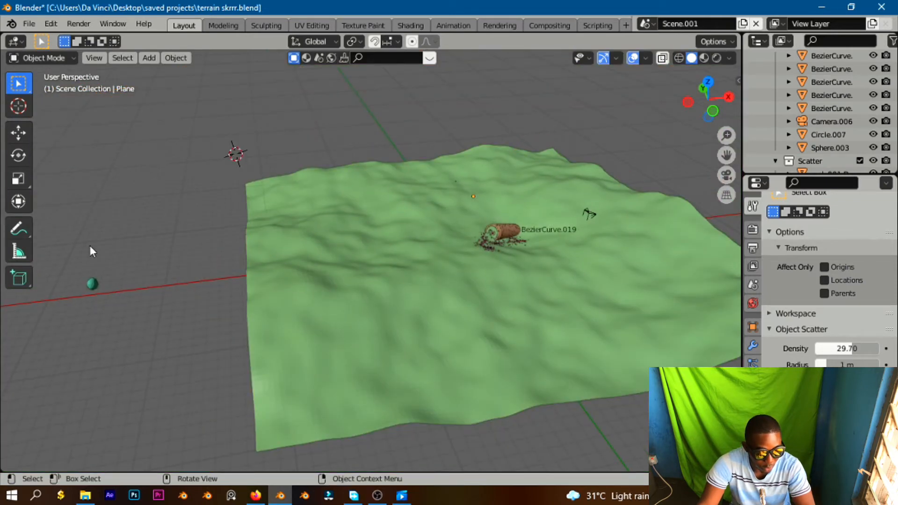
click(19, 106)
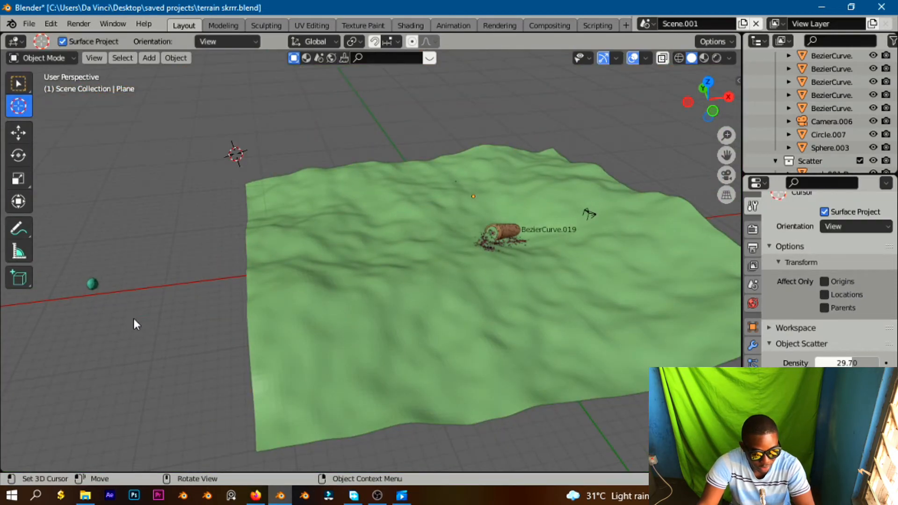
click(127, 290)
key(shift)
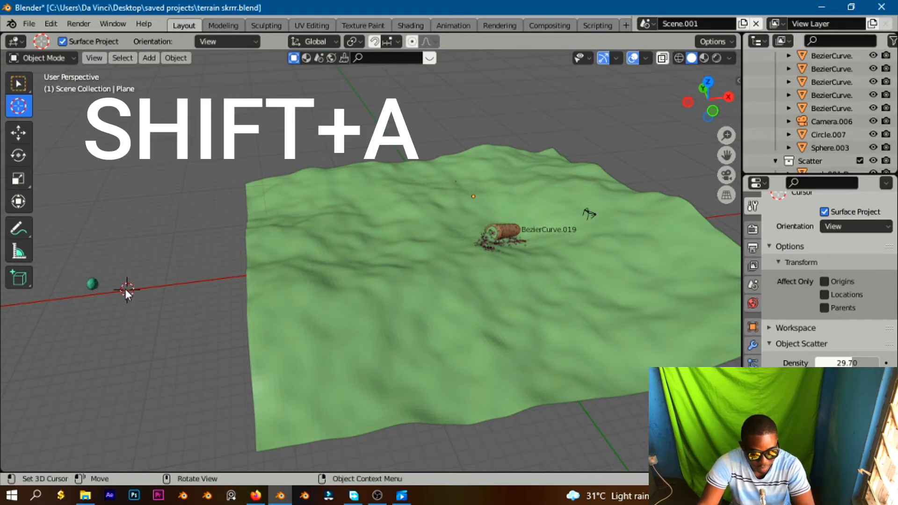
key(shift+a)
mouse_move(111, 224)
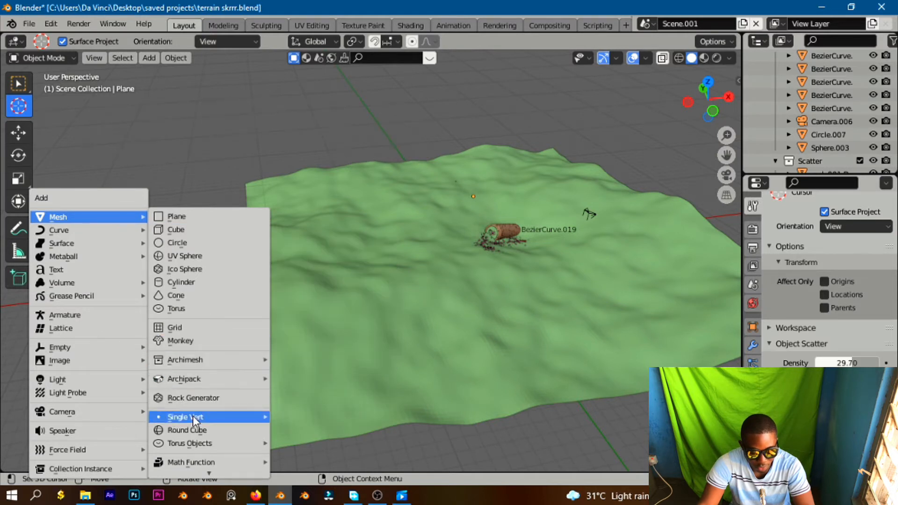
click(207, 401)
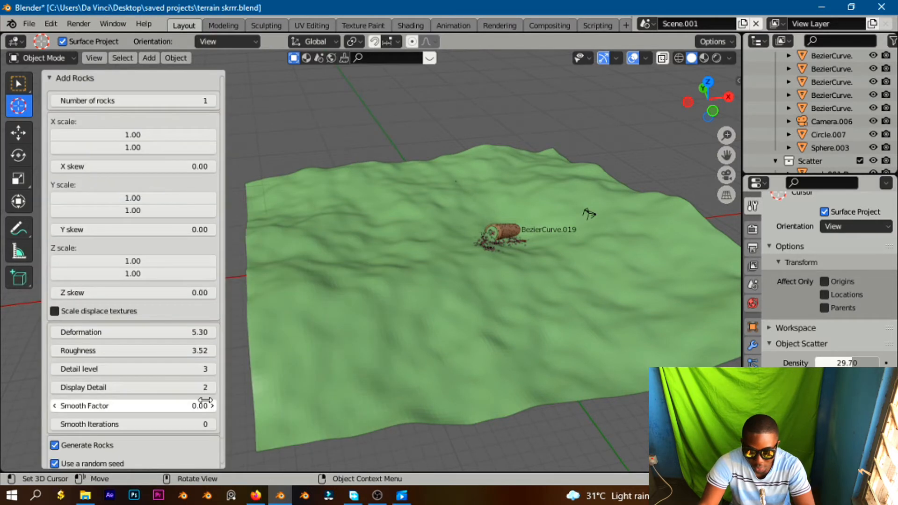
Set the new rock's Deformation to 17.39 and Detail level to 4.
drag(726, 155, 262, 265)
drag(84, 331, 356, 400)
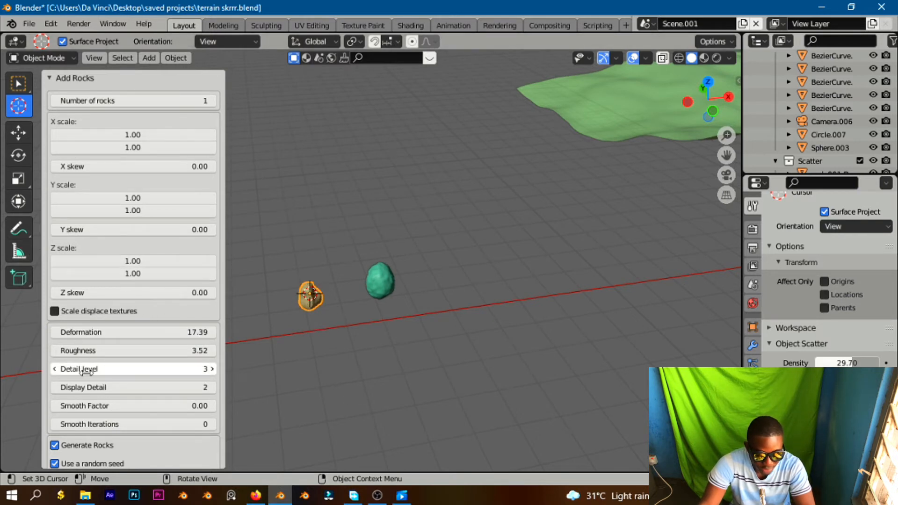
drag(89, 370, 129, 373)
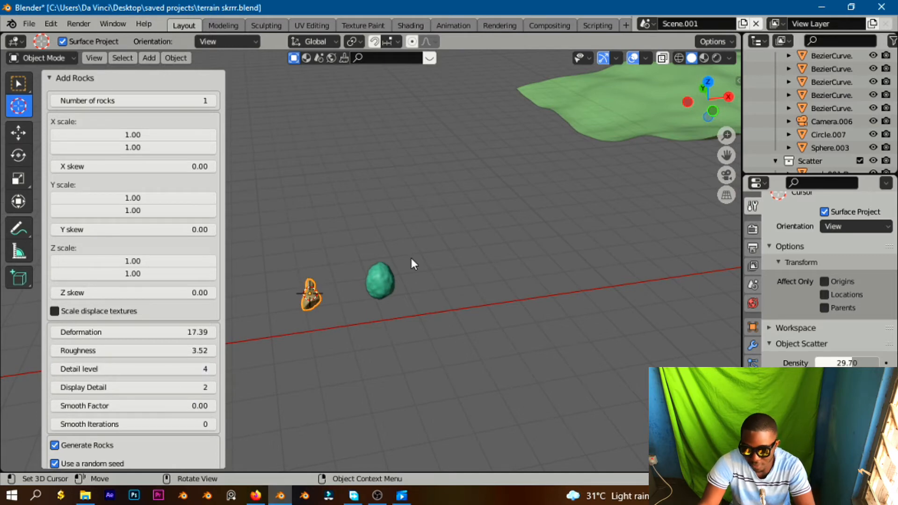
Select the terrain with the new rock and paint Scatter Objects strokes around and beside the can.
scroll(608, 164, down, 6)
middle_drag(611, 165, 586, 185)
drag(726, 155, 563, 79)
middle_drag(506, 313, 456, 310)
key(KP_Decimal)
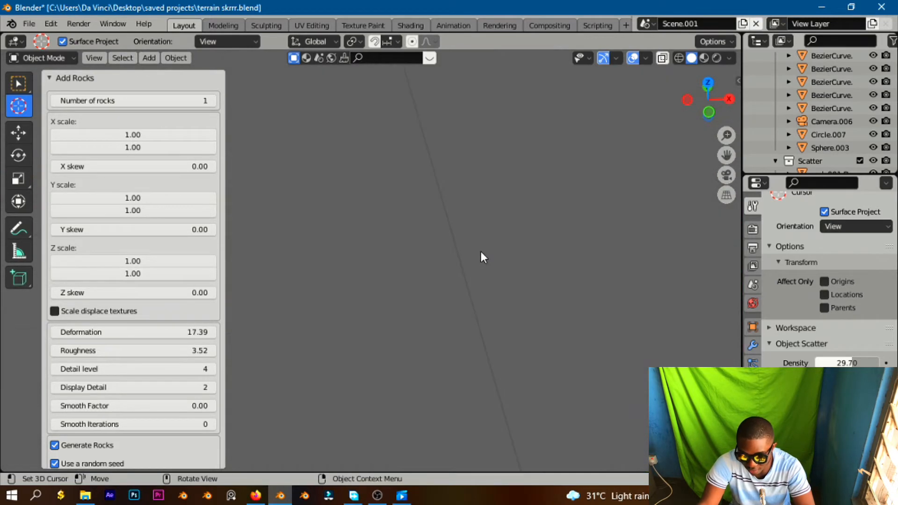
scroll(505, 239, down, 10)
scroll(580, 219, up, 10)
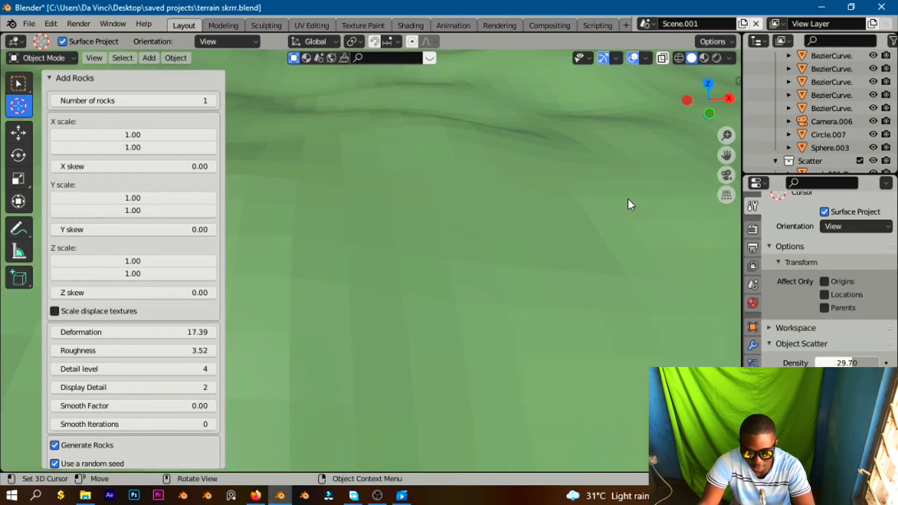
drag(733, 156, 606, 221)
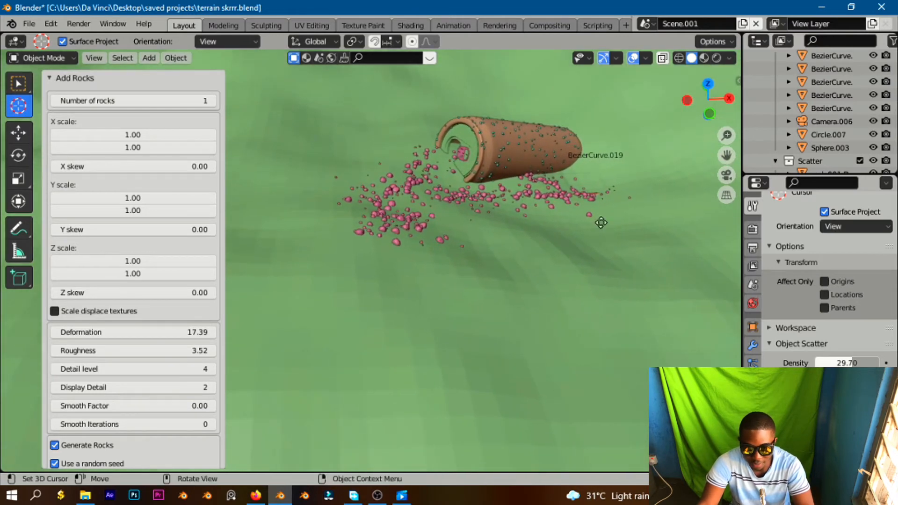
click(551, 291)
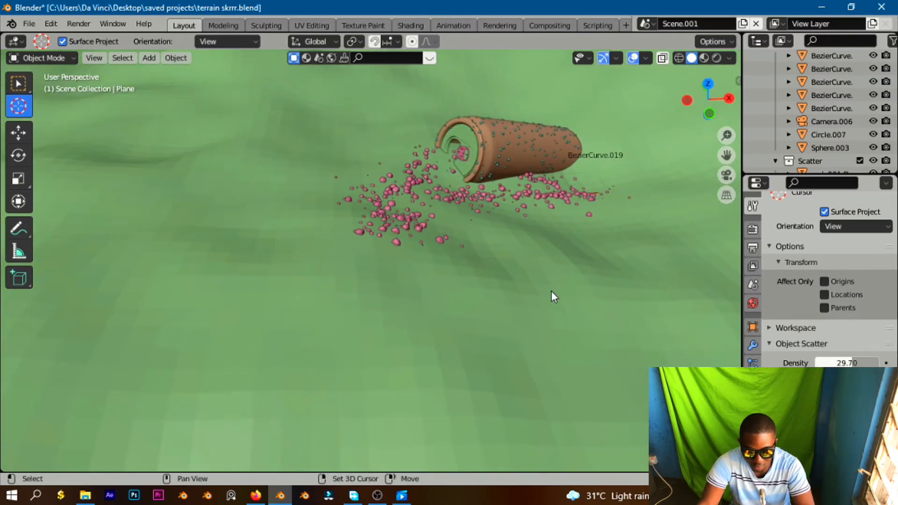
key(KP_Decimal)
scroll(487, 257, up, 3)
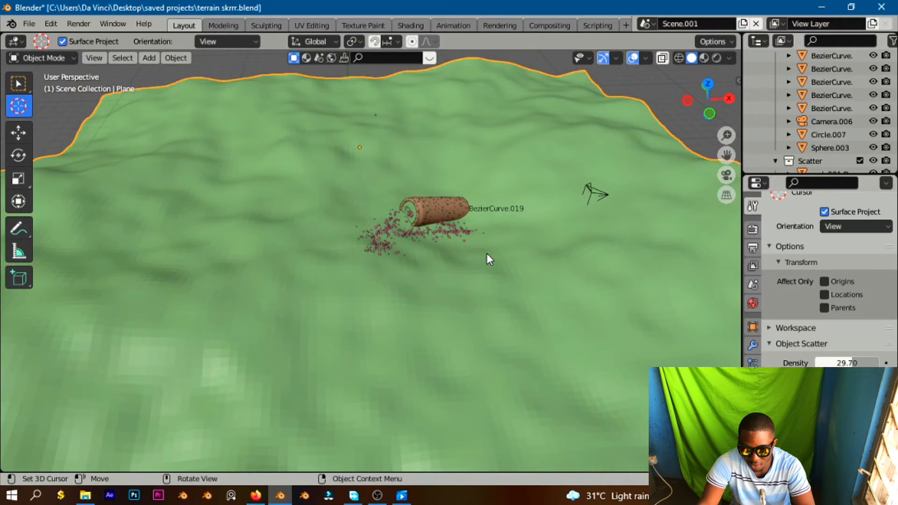
key(F3)
click(557, 279)
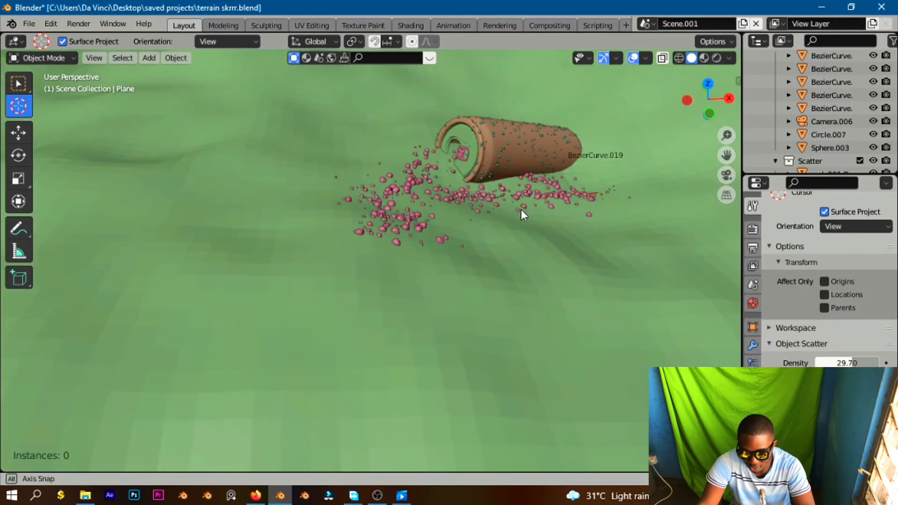
middle_drag(521, 210, 470, 217)
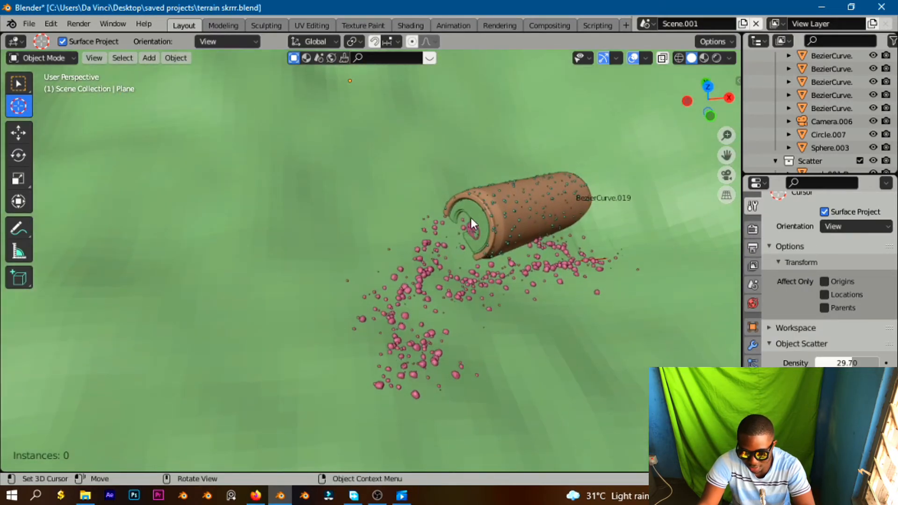
drag(579, 219, 593, 211)
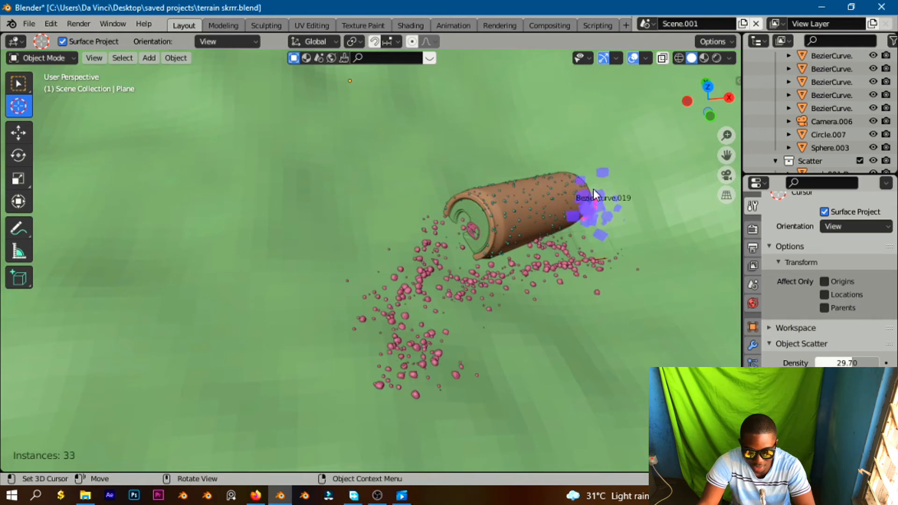
drag(576, 174, 564, 165)
drag(437, 287, 392, 333)
drag(343, 295, 290, 318)
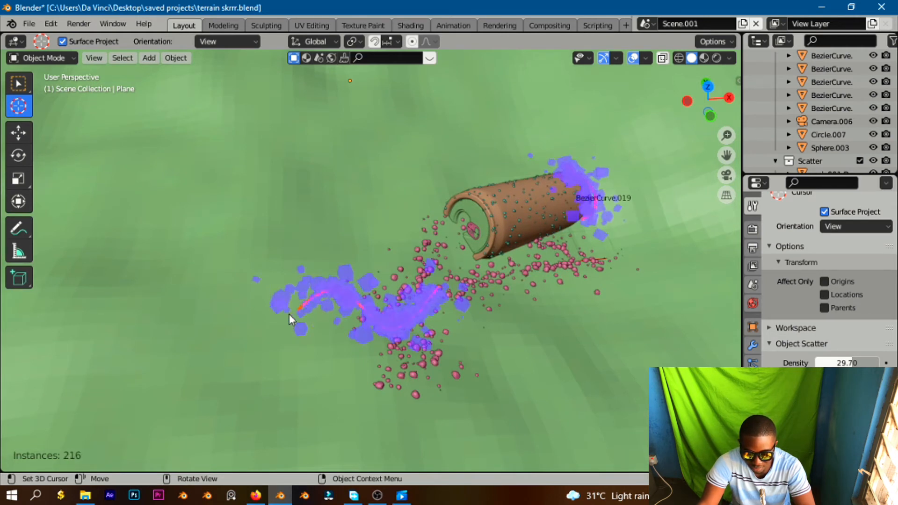
drag(458, 226, 465, 225)
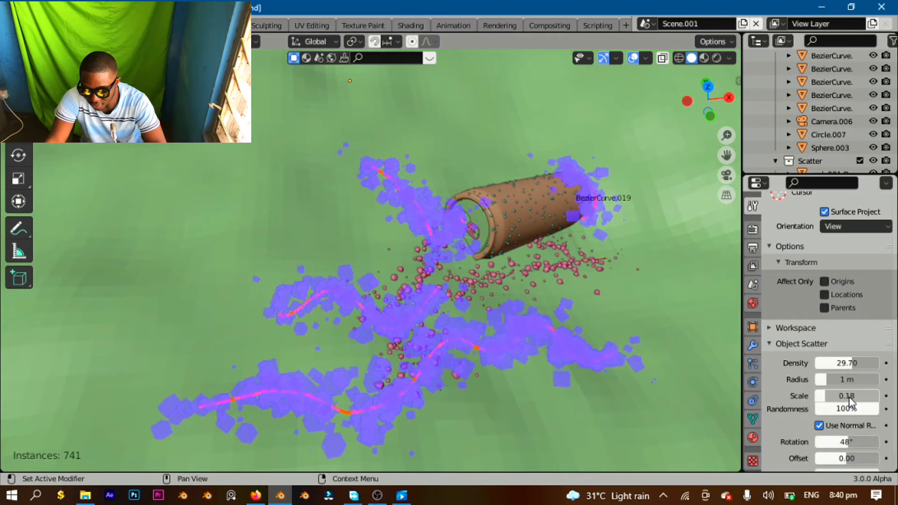
Set the scatter Radius to 1.7 m, Scale to 0.21 and Density to 34.85, then confirm the scattered rocks.
mouse_move(844, 380)
mouse_down()
mouse_move(855, 380)
mouse_move(848, 395)
mouse_up()
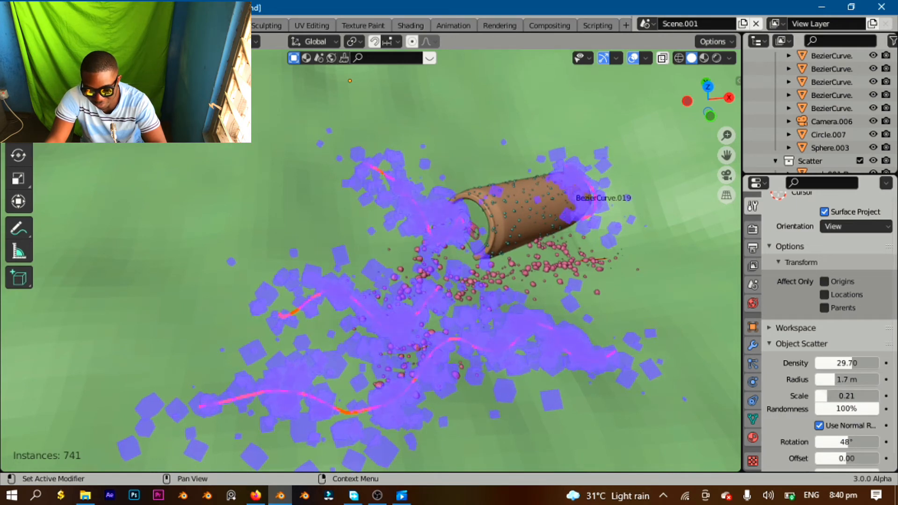
drag(847, 363, 857, 363)
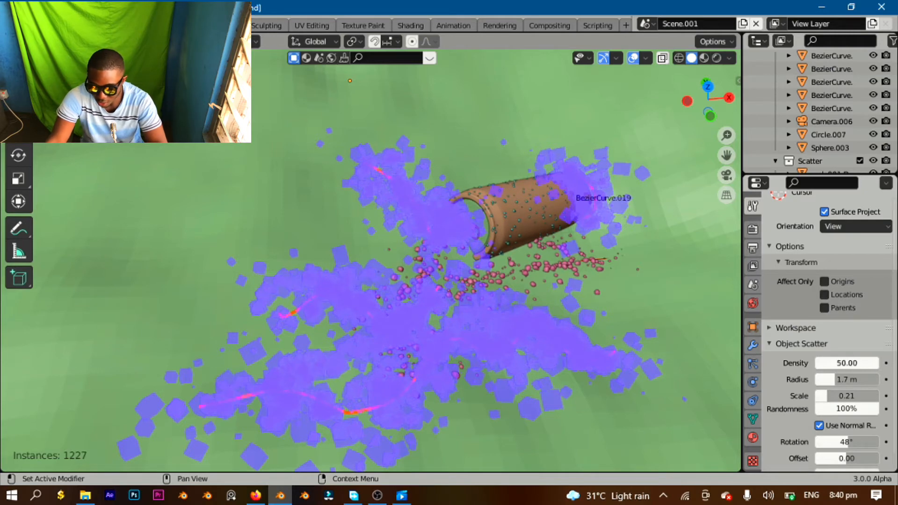
scroll(501, 208, down, 5)
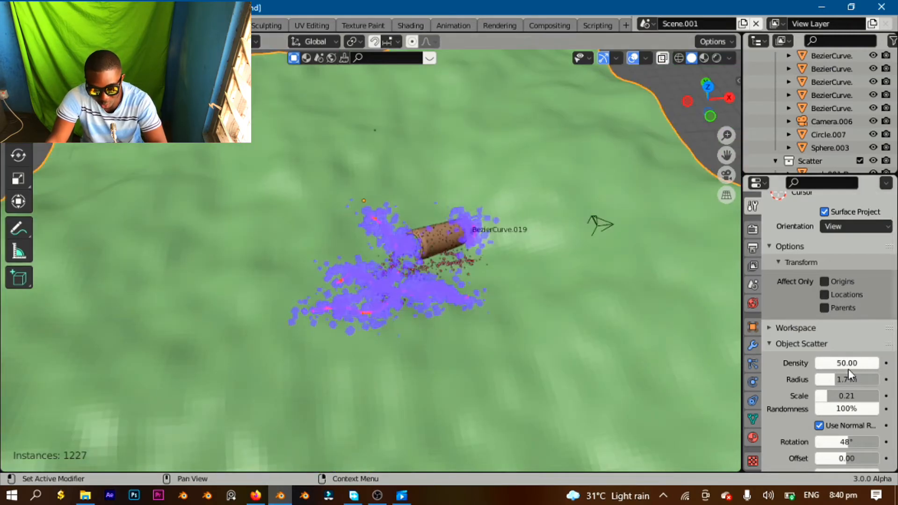
mouse_move(847, 363)
mouse_down()
mouse_move(830, 363)
mouse_move(862, 364)
mouse_up()
scroll(461, 304, up, 10)
middle_drag(495, 367, 453, 235)
scroll(495, 357, down, 10)
scroll(494, 158, up, 8)
middle_drag(494, 159, 486, 179)
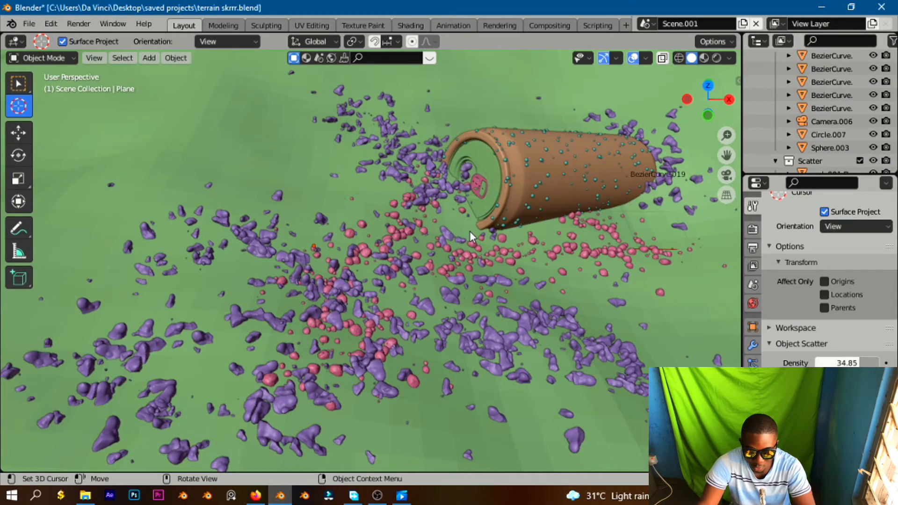
Place the 3D cursor on the terrain just below the can from the top view.
scroll(454, 206, down, 5)
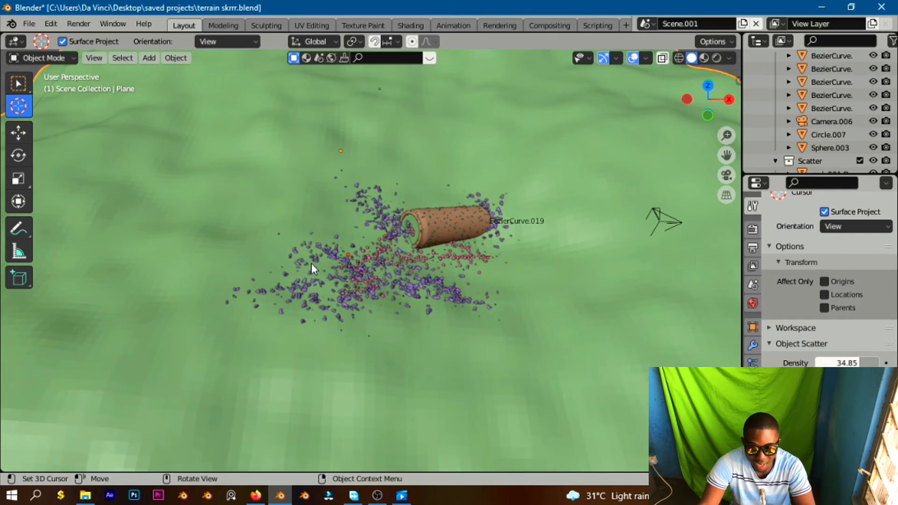
scroll(369, 246, down, 2)
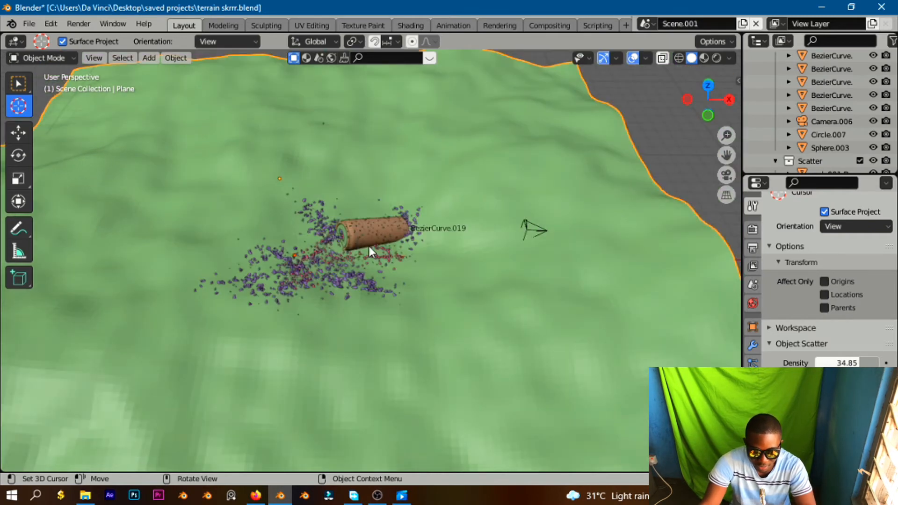
key(KP_7)
scroll(372, 272, down, 3)
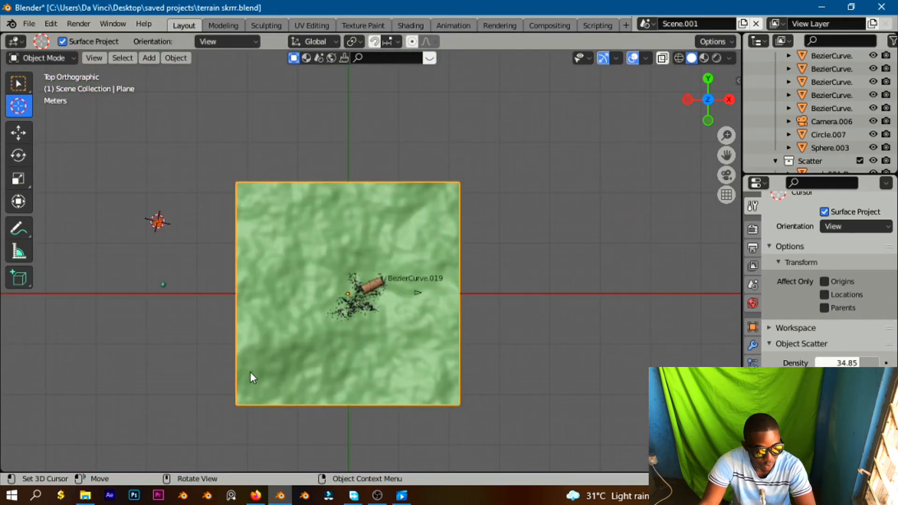
click(365, 349)
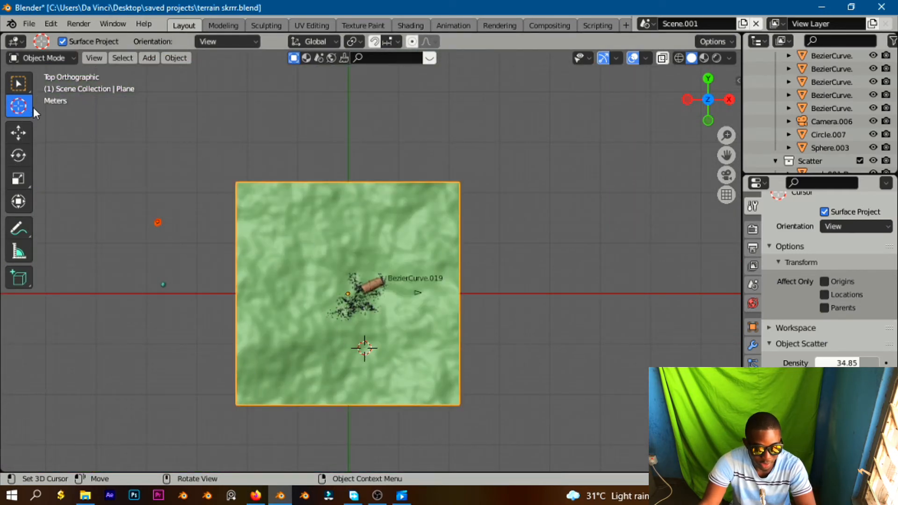
Select the camera and rotate it -90° about the view's Z axis.
click(22, 84)
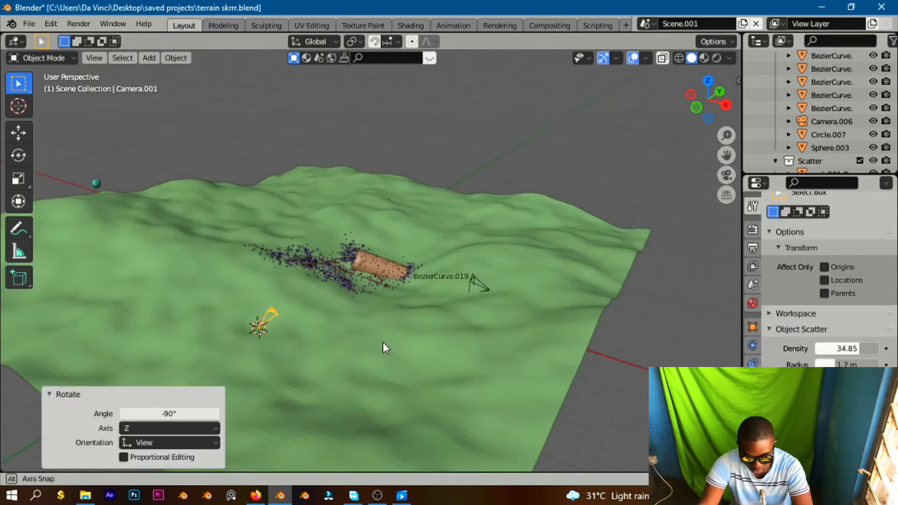
middle_drag(383, 341, 414, 344)
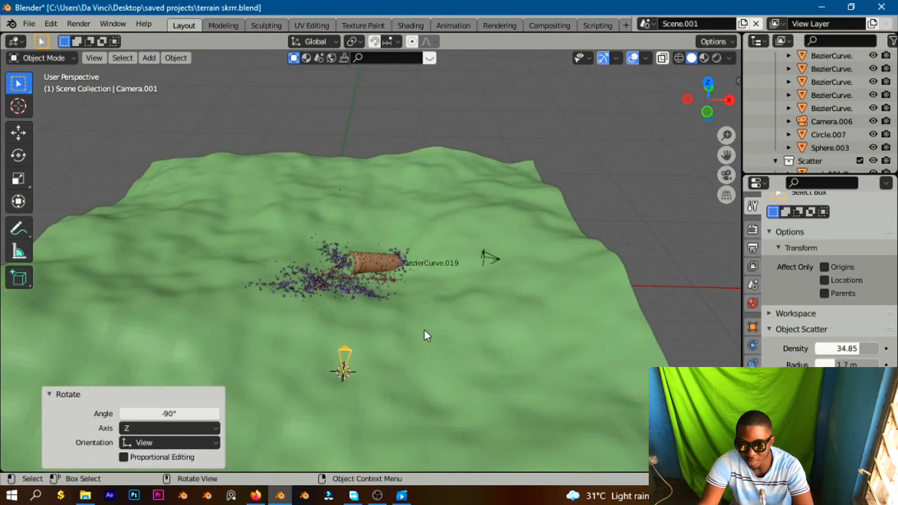
scroll(424, 330, up, 2)
scroll(425, 329, up, 4)
drag(726, 156, 758, 99)
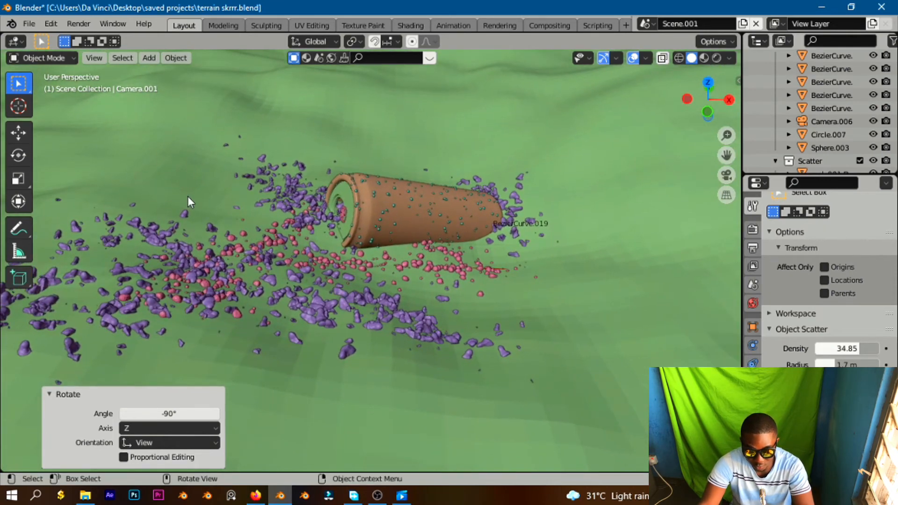
middle_drag(521, 139, 441, 202)
scroll(441, 204, down, 1)
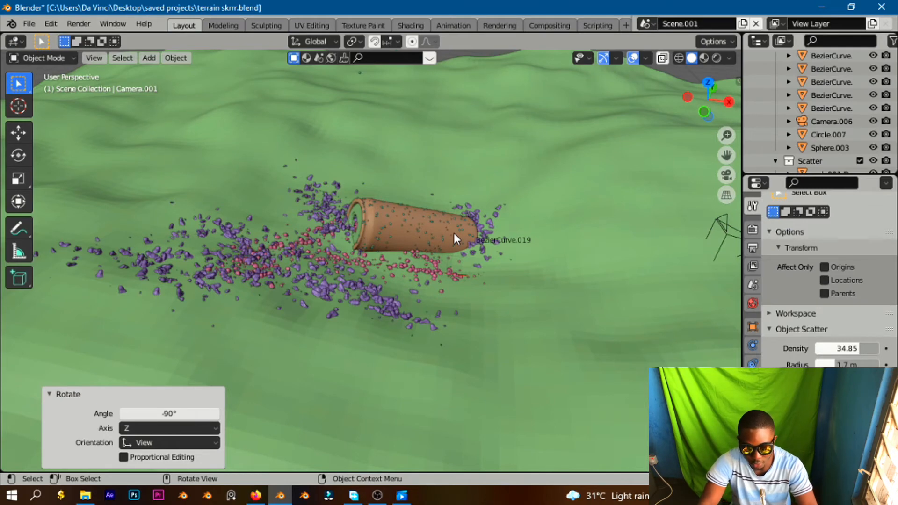
View the scene through the camera and inspect the output dimensions.
key(KP_0)
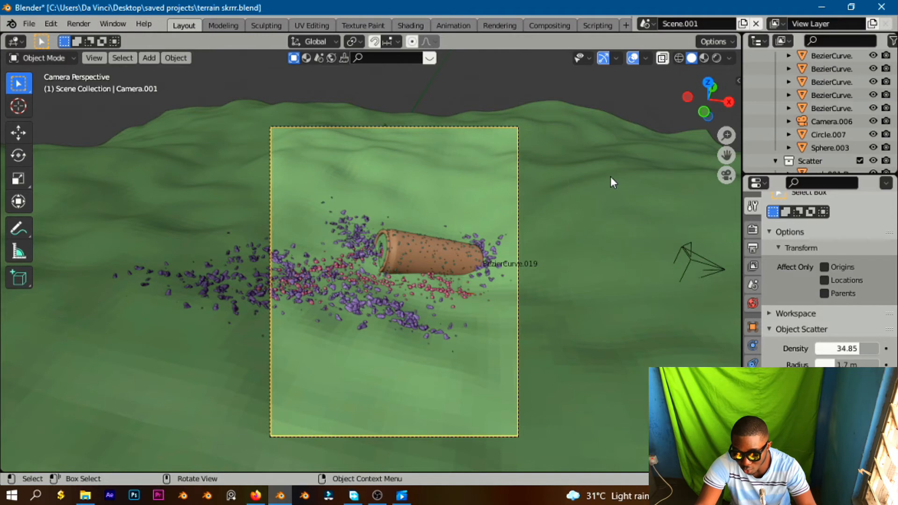
click(752, 247)
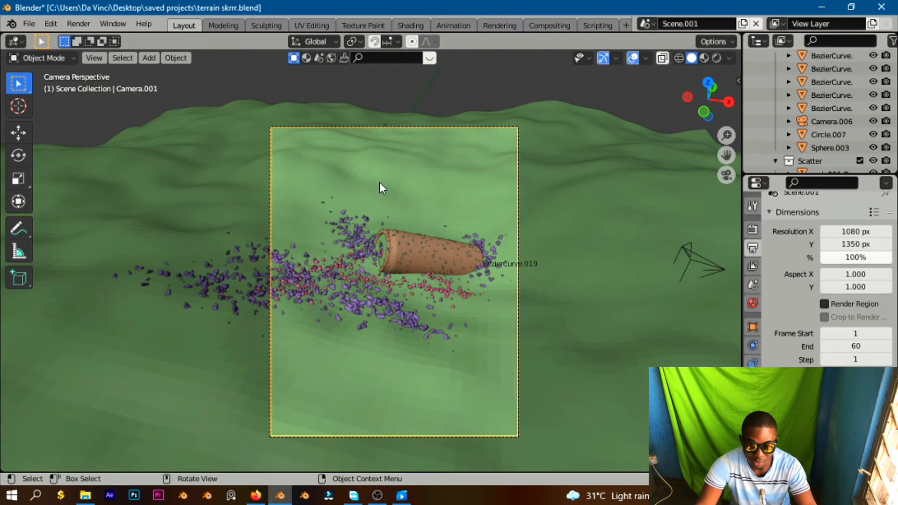
click(19, 107)
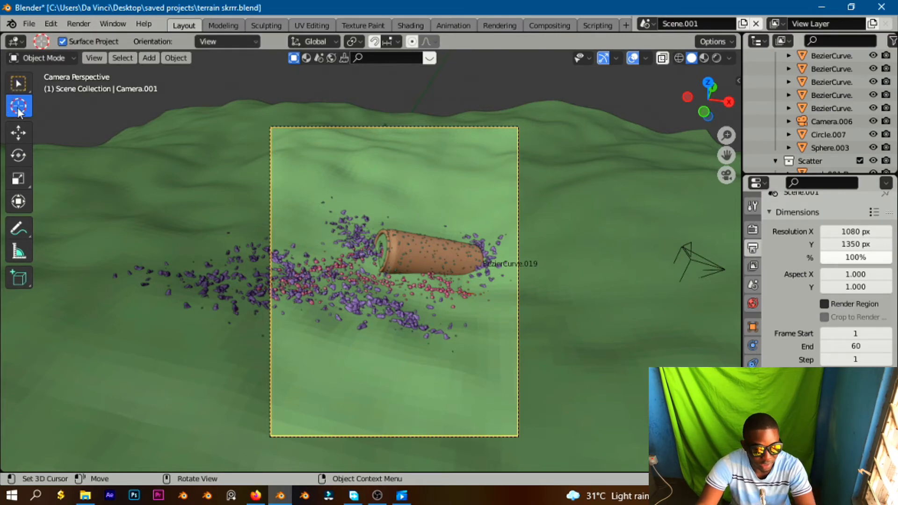
key(KP_0)
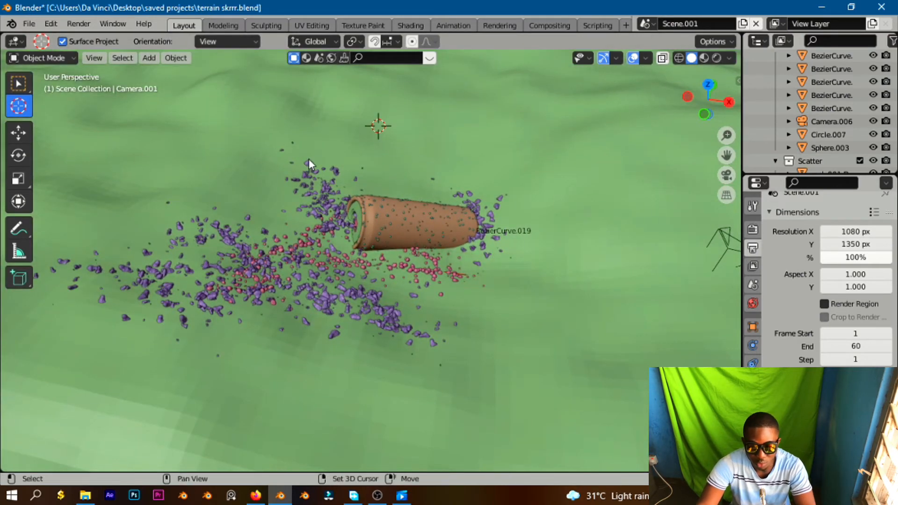
Add new generated rocks around the can with the Rock Generator.
key(shift+a)
mouse_move(305, 57)
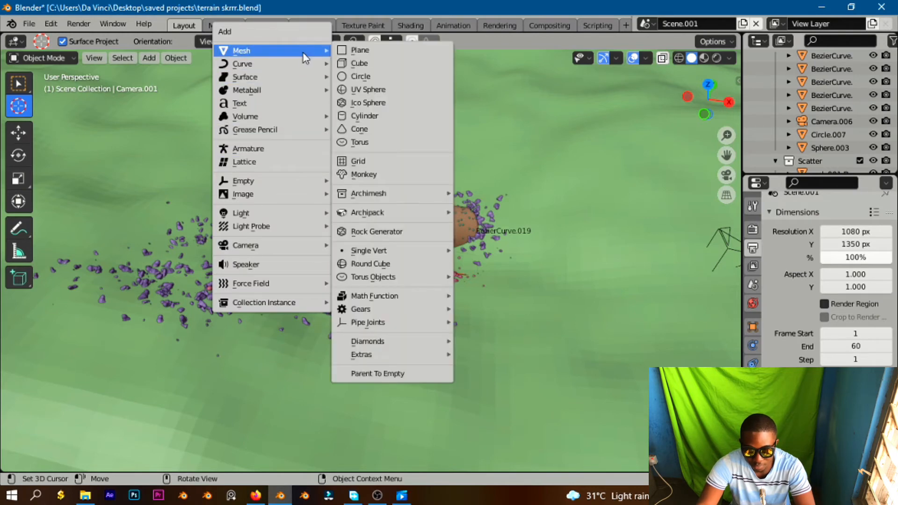
click(382, 234)
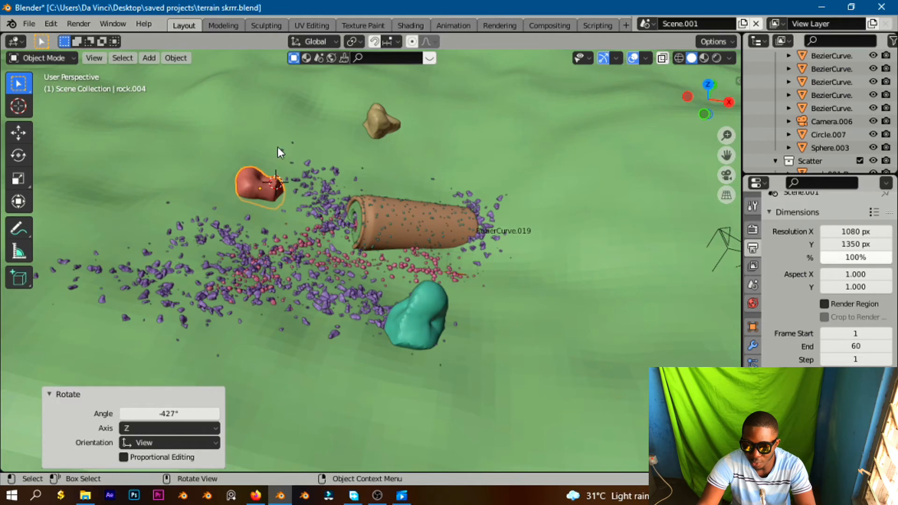
scroll(276, 147, up, 2)
drag(726, 154, 321, 260)
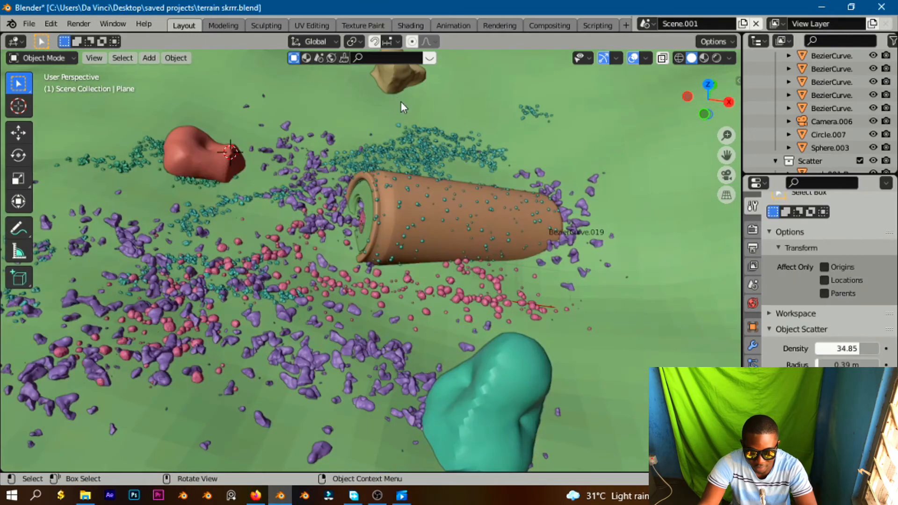
scroll(383, 100, down, 2)
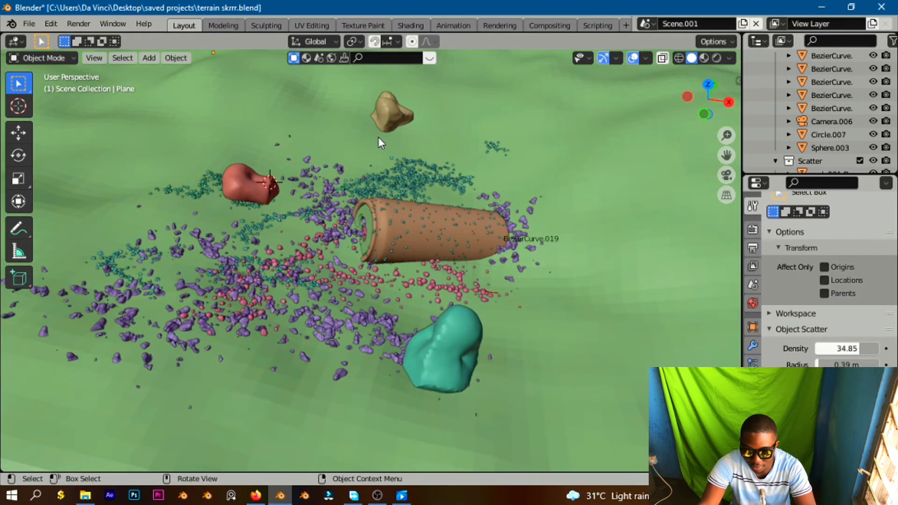
Select the small rock and the terrain, then paint a Scatter Objects stroke of rocks along the can's base.
click(397, 113)
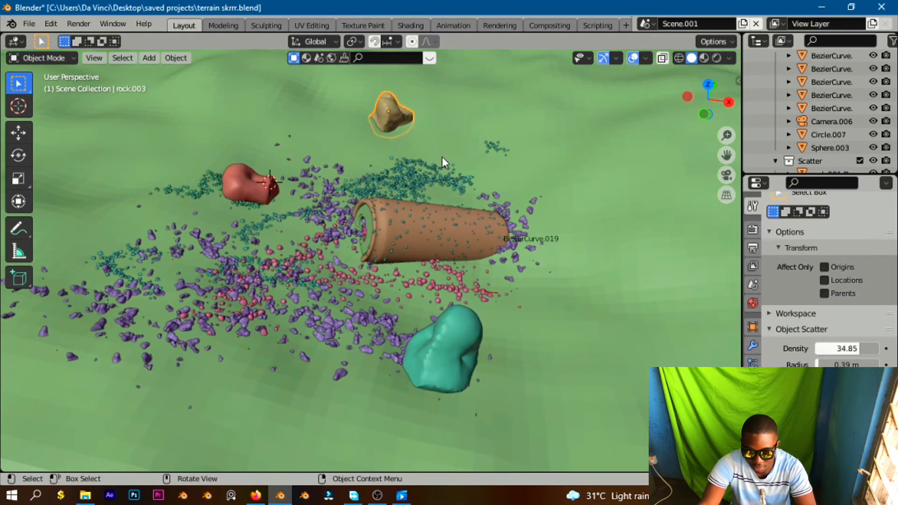
shift+click(610, 207)
scroll(543, 239, down, 3)
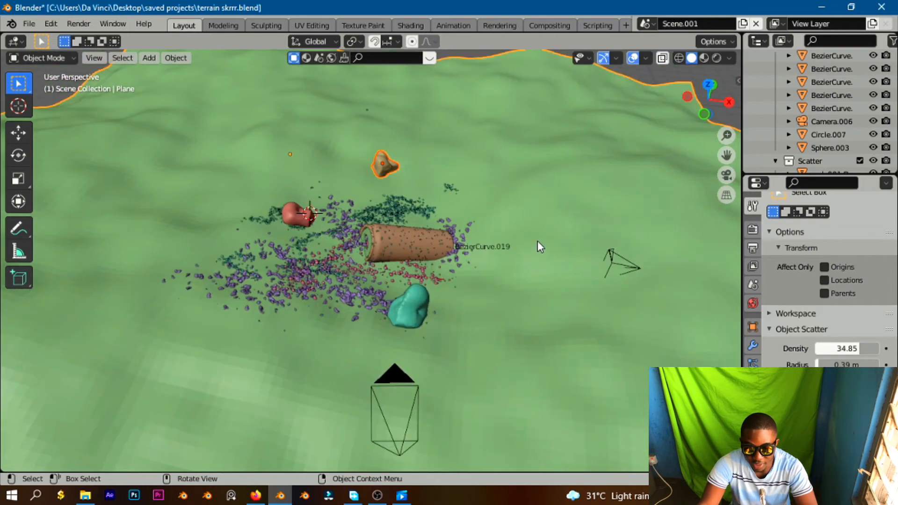
key(F3)
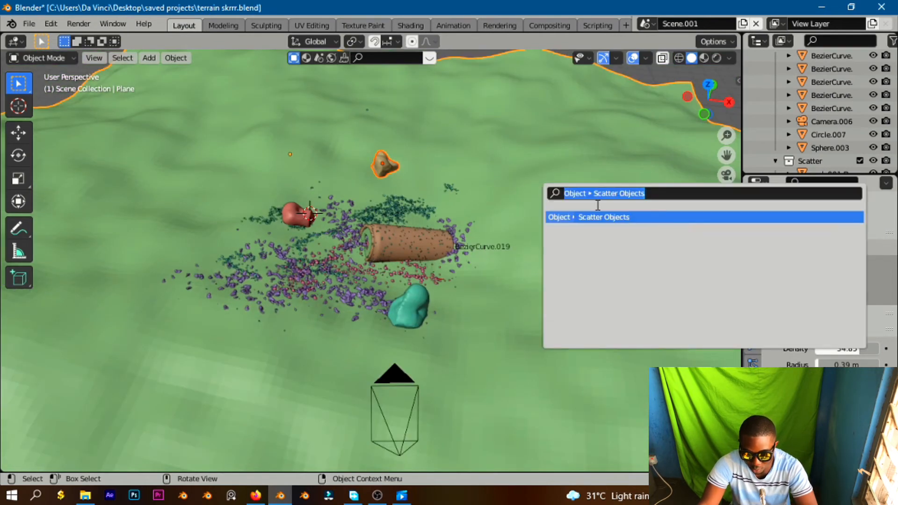
click(615, 216)
scroll(400, 252, up, 6)
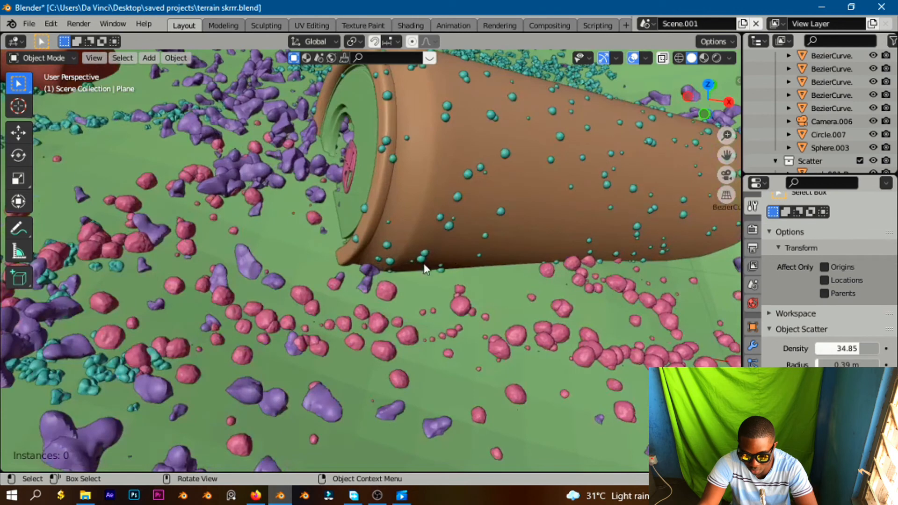
mouse_move(434, 271)
mouse_down()
mouse_move(590, 271)
mouse_move(697, 260)
mouse_move(750, 244)
mouse_up()
mouse_move(478, 268)
mouse_down()
mouse_move(336, 265)
mouse_move(318, 245)
mouse_move(324, 202)
mouse_move(327, 235)
mouse_move(426, 245)
mouse_up()
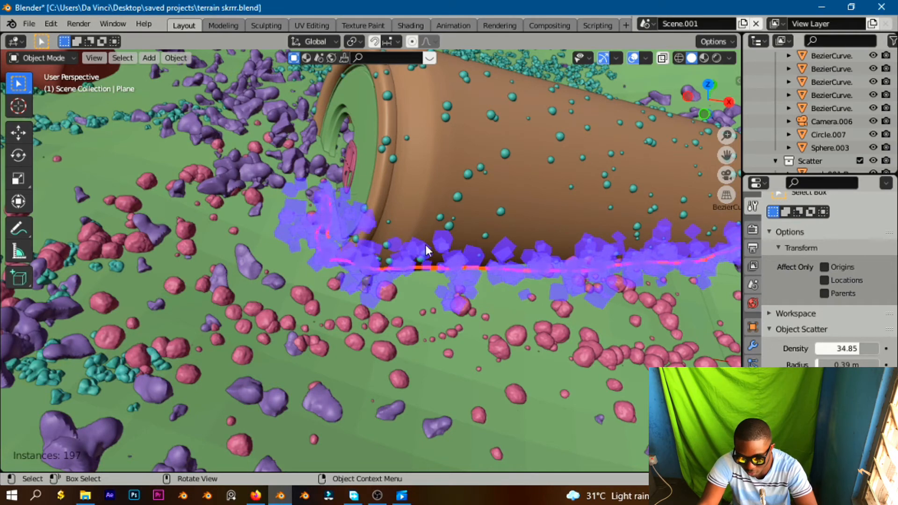
drag(838, 381, 818, 381)
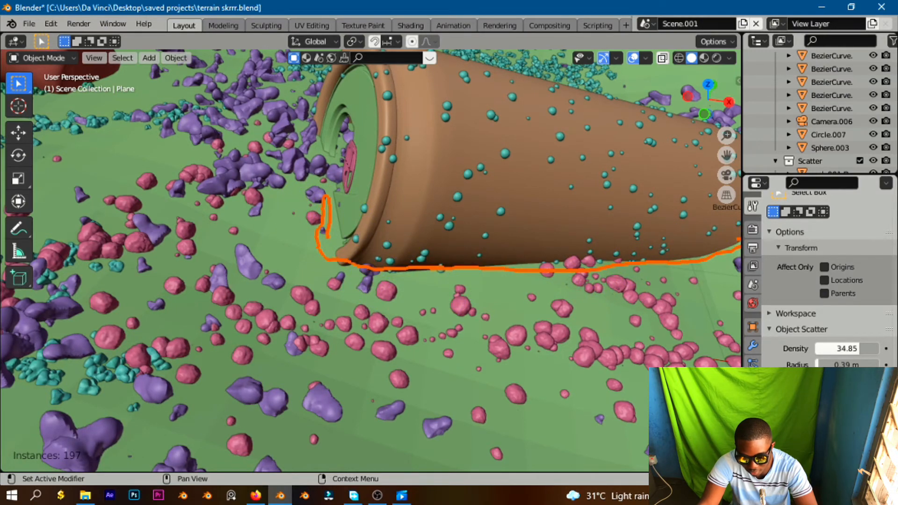
mouse_move(818, 380)
mouse_down()
mouse_move(839, 380)
mouse_move(819, 380)
mouse_move(827, 381)
mouse_up()
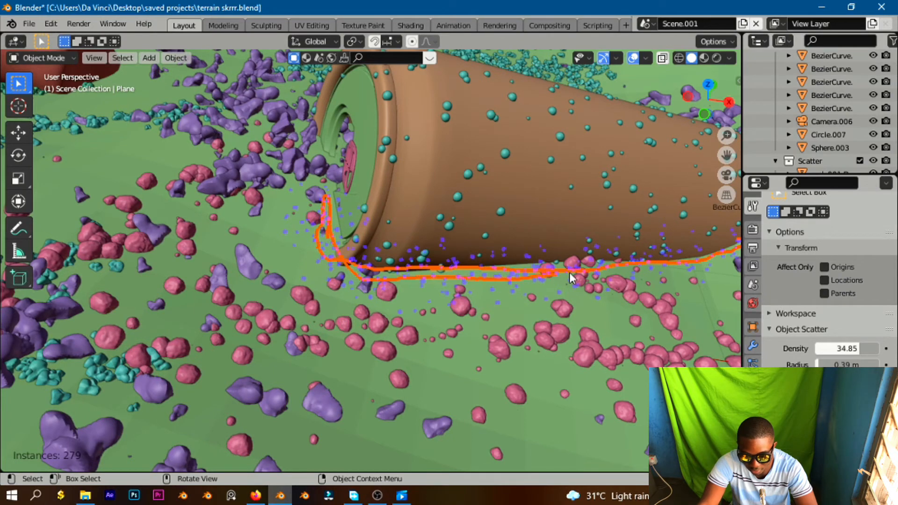
drag(673, 265, 421, 271)
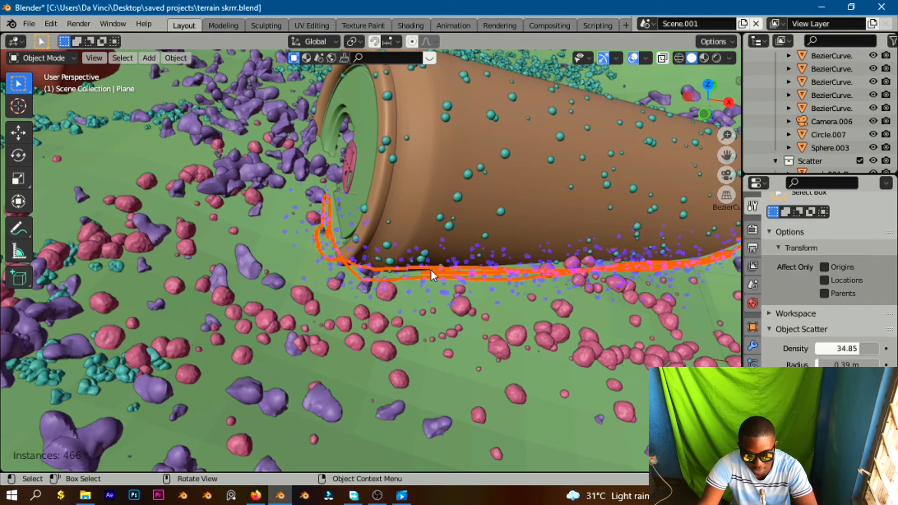
key(Return)
Select the teal rock and the terrain, then paint Scatter Objects strokes around the can's open end.
middle_drag(403, 294, 440, 267)
click(374, 234)
middle_drag(210, 232, 254, 202)
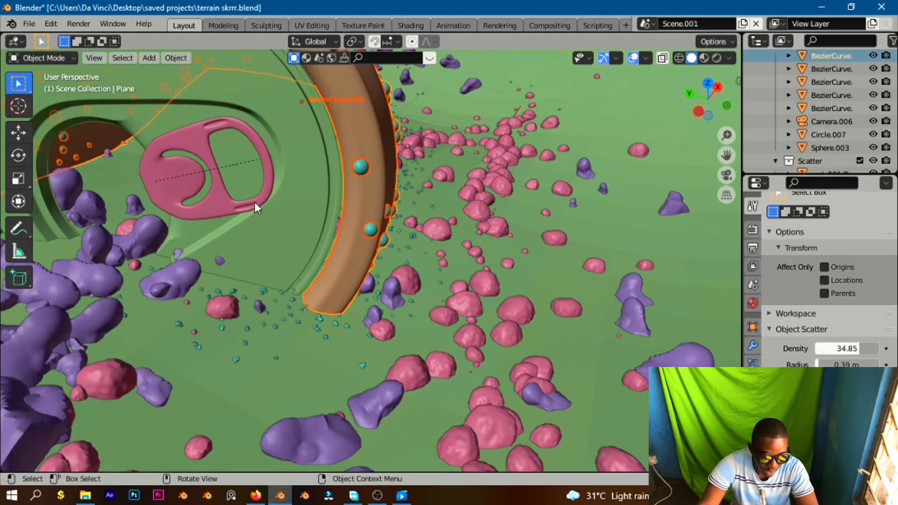
scroll(254, 217, down, 8)
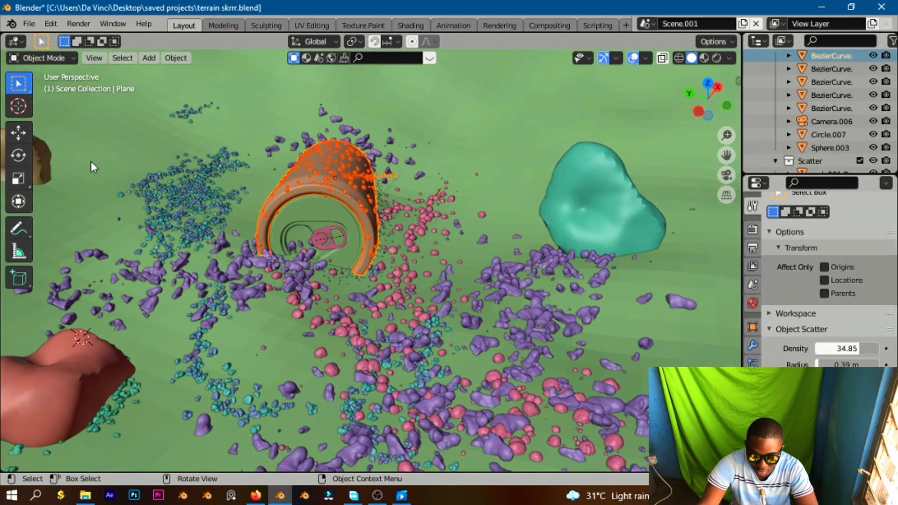
click(573, 191)
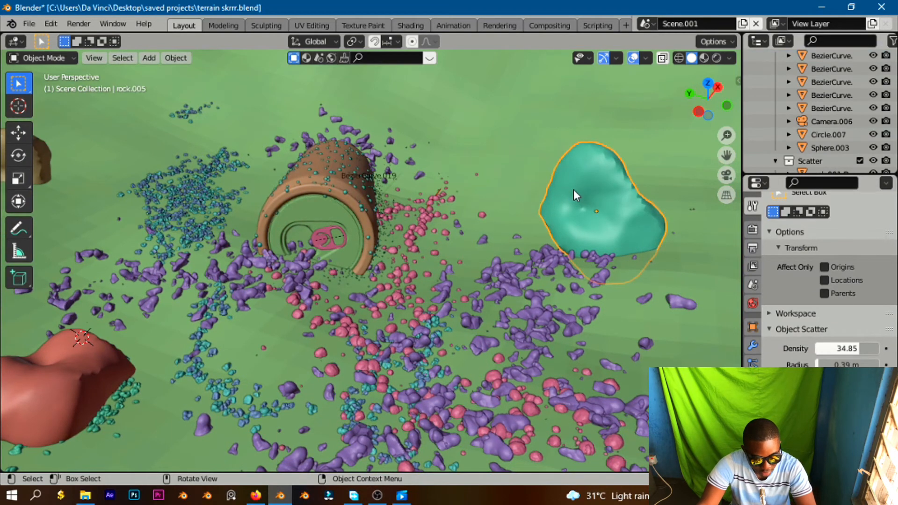
shift+click(519, 121)
key(F3)
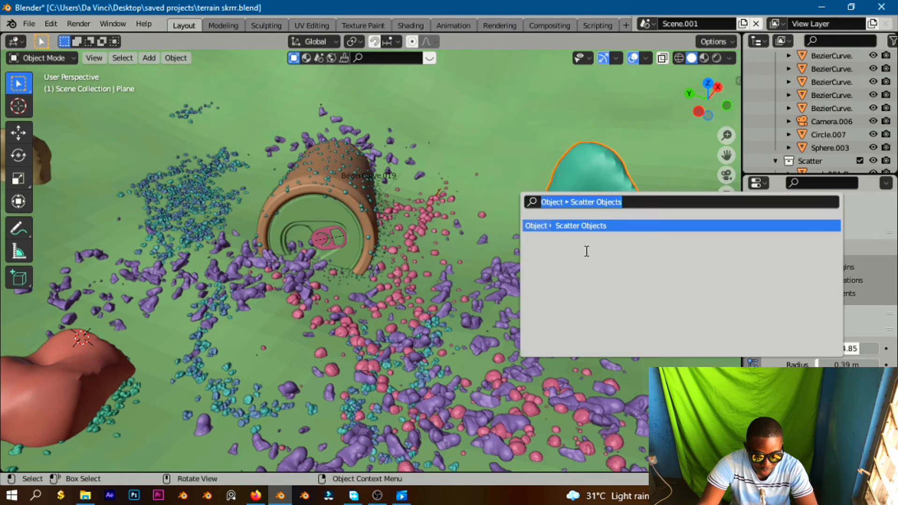
click(596, 229)
scroll(362, 226, up, 5)
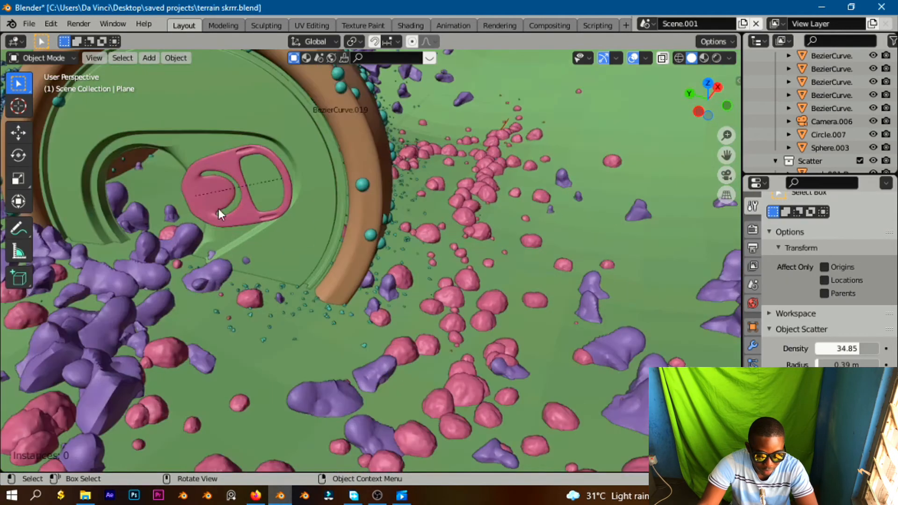
mouse_move(139, 198)
mouse_down()
mouse_move(161, 187)
mouse_move(154, 159)
mouse_up()
drag(156, 217, 138, 257)
mouse_move(95, 294)
mouse_down()
mouse_move(73, 328)
mouse_move(96, 371)
mouse_move(192, 396)
mouse_move(450, 415)
mouse_move(328, 409)
mouse_move(206, 296)
mouse_move(149, 188)
mouse_move(156, 196)
mouse_up()
mouse_move(224, 237)
middle_down()
mouse_move(251, 233)
mouse_move(264, 217)
mouse_move(178, 232)
mouse_move(205, 196)
middle_up()
Place the 3D cursor on the terrain near the lower-left of the camera frame.
key(KP_0)
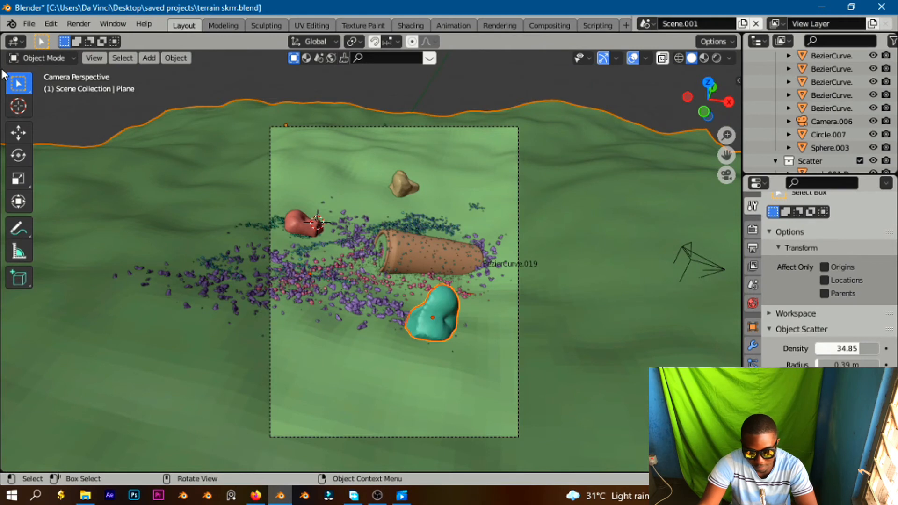
click(20, 107)
click(342, 405)
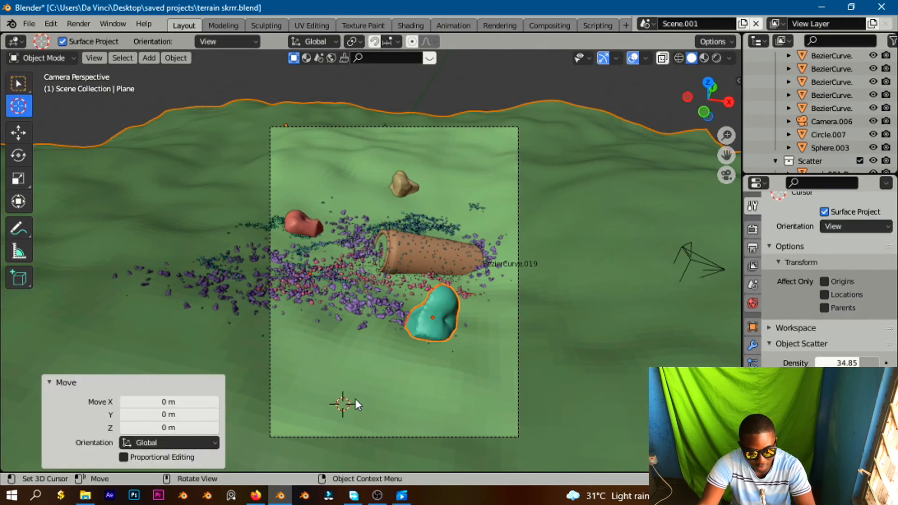
click(402, 184)
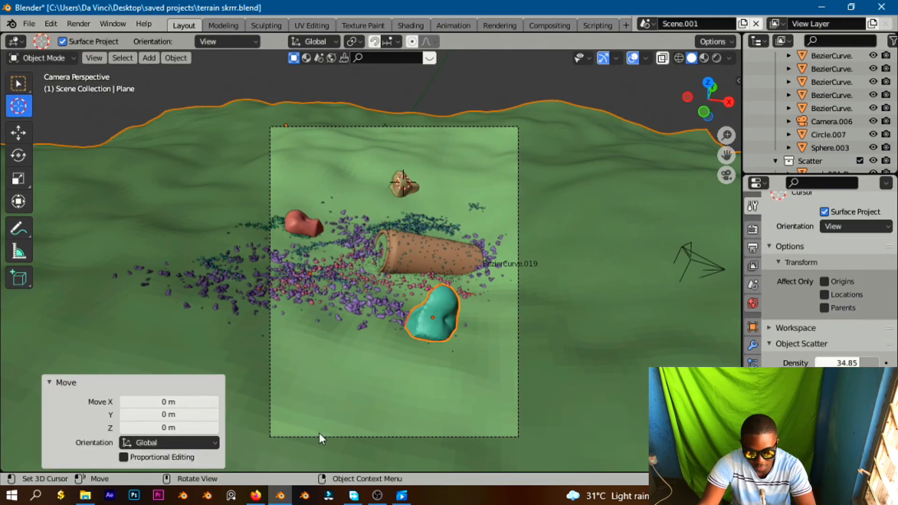
click(343, 426)
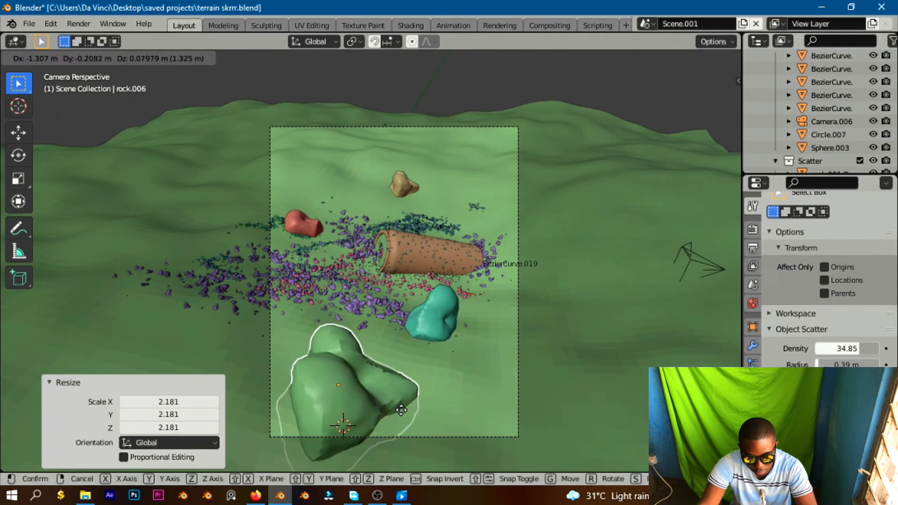
Add a new generated rock at the 3D cursor and scale it up.
click(438, 421)
key(s)
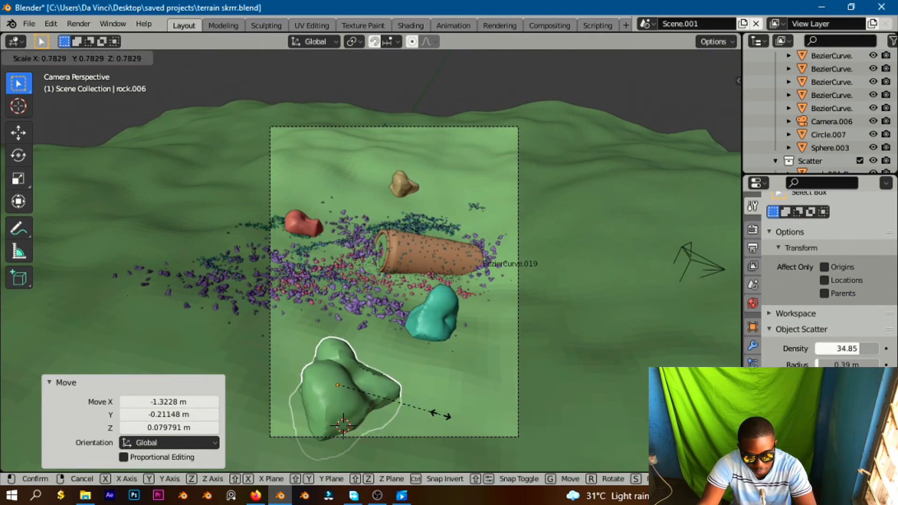
click(415, 405)
Split the viewport into two areas and switch the new area to the Shader Editor.
click(629, 229)
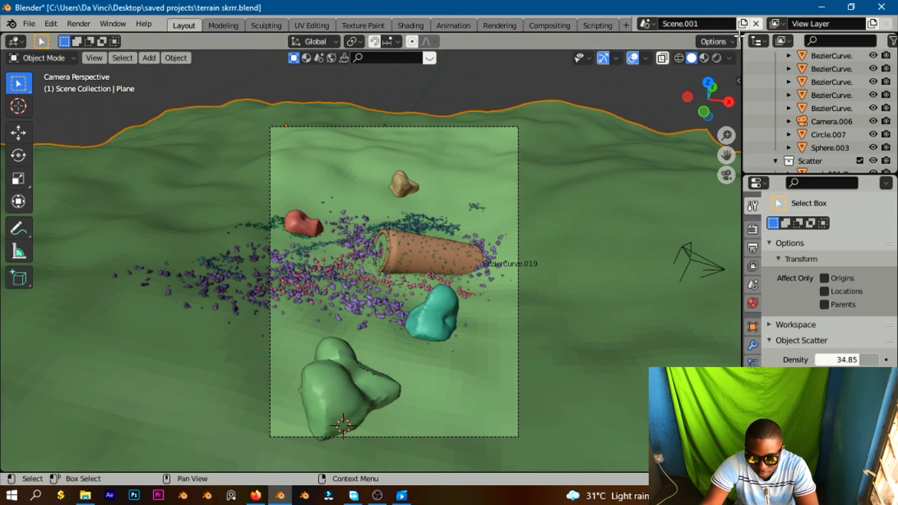
drag(726, 36, 333, 119)
click(441, 41)
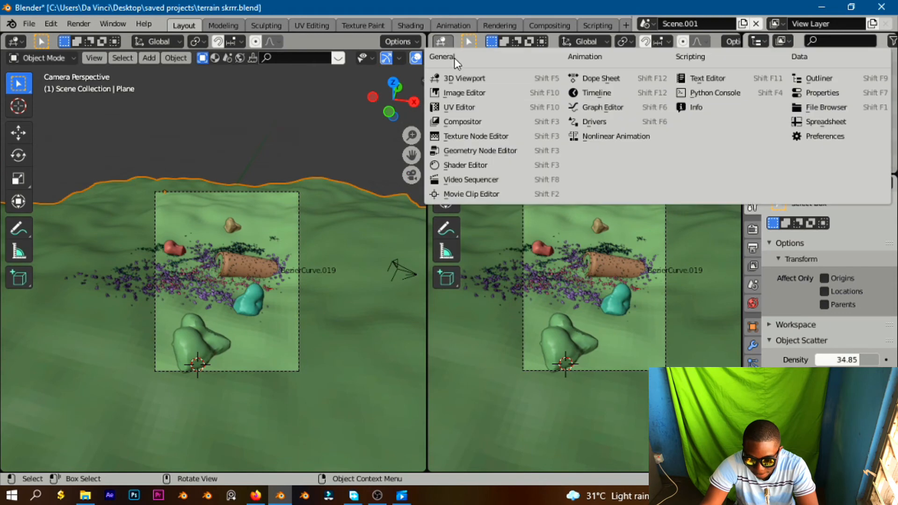
click(476, 166)
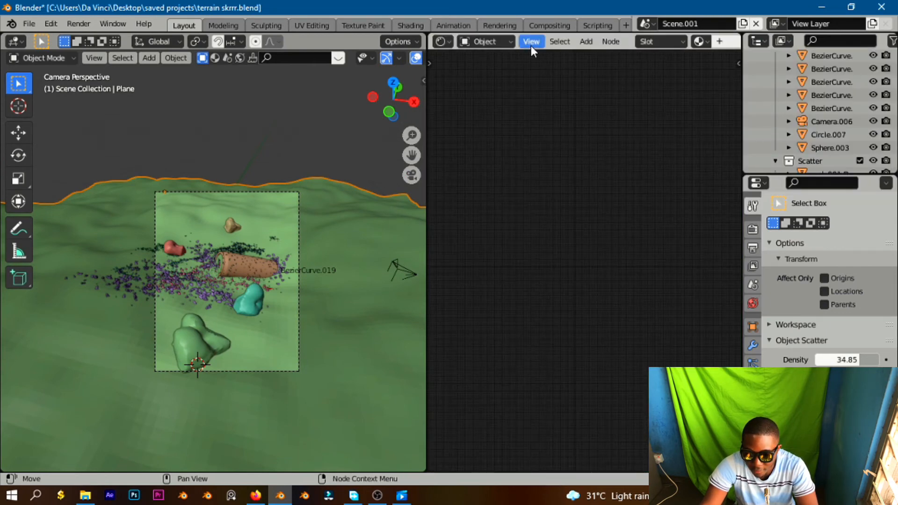
Load the sand_01 4k diffuse, displacement, normal and roughness maps onto the terrain with Principled Texture Setup.
key(ctrl+shift+t)
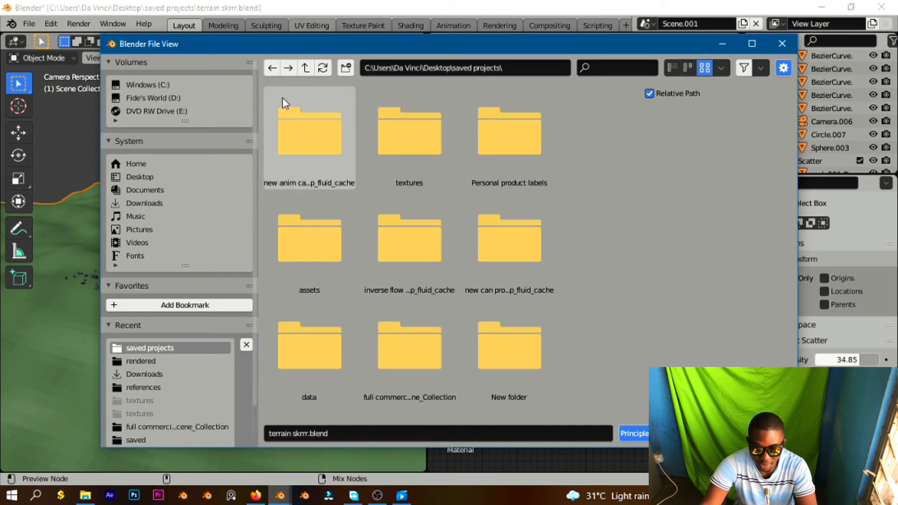
click(405, 161)
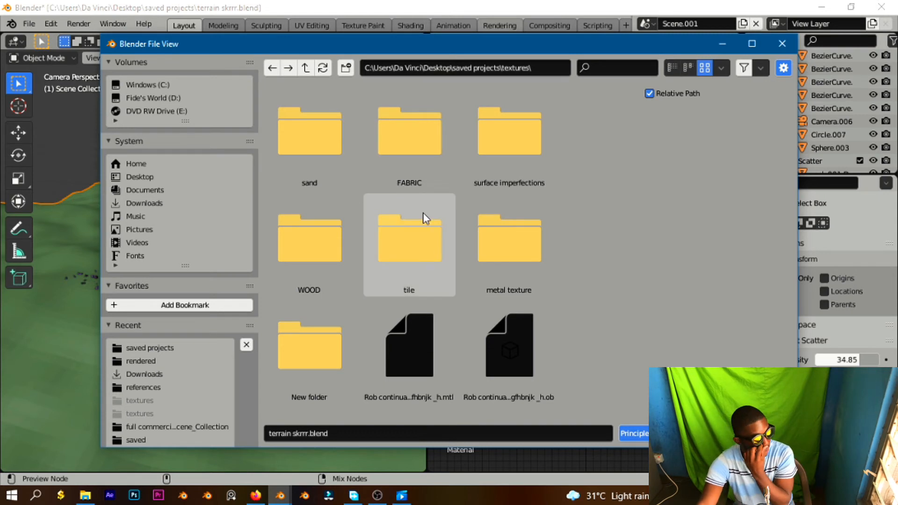
scroll(422, 212, down, 3)
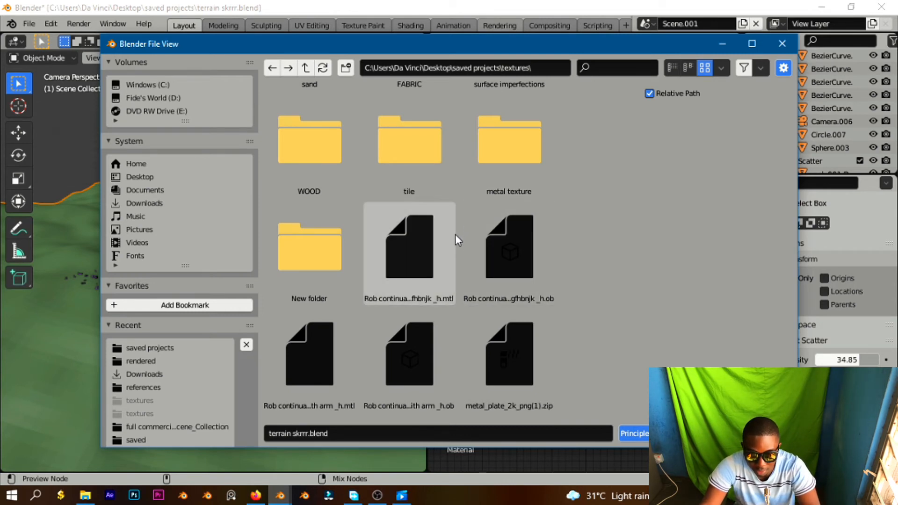
scroll(482, 253, up, 3)
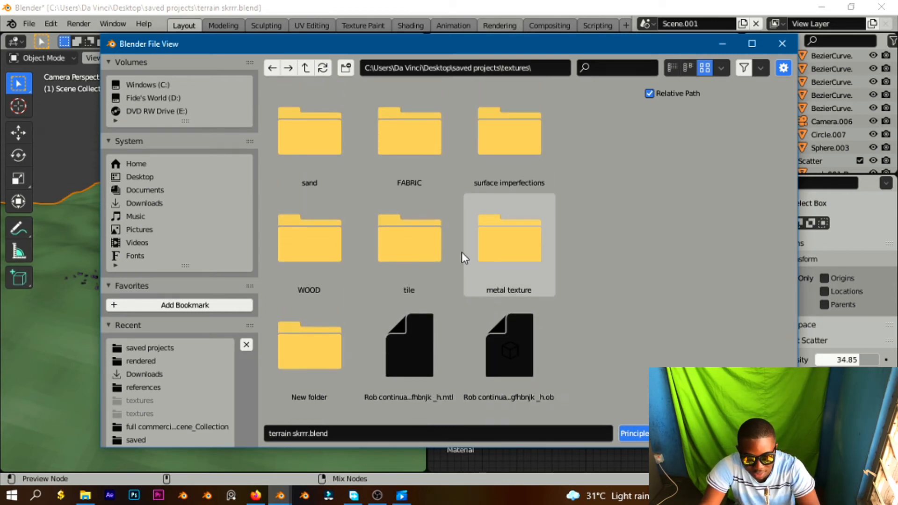
double_click(306, 145)
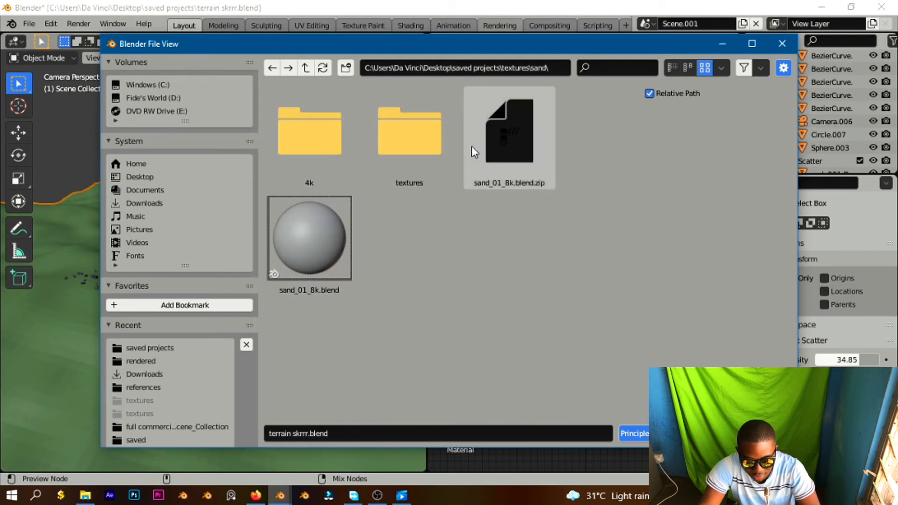
double_click(411, 124)
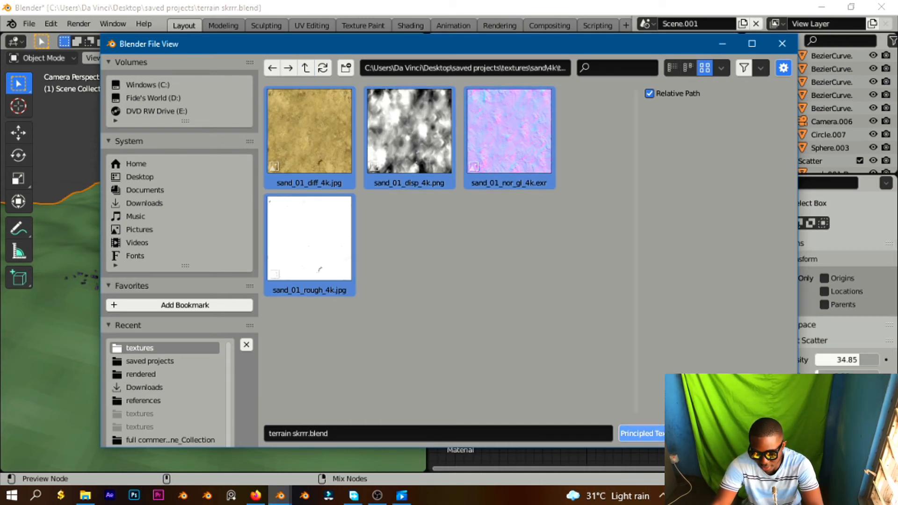
click(653, 434)
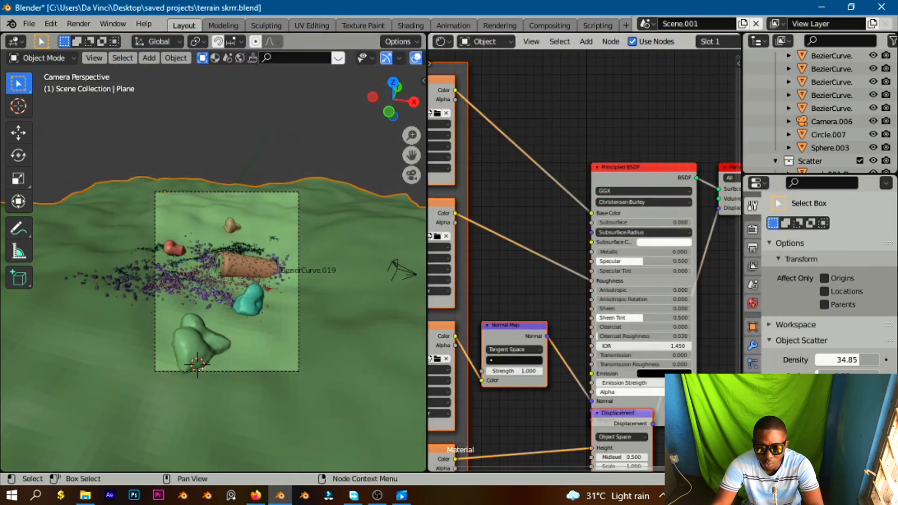
Move the Displacement node down below the Principled BSDF node.
scroll(594, 178, down, 5)
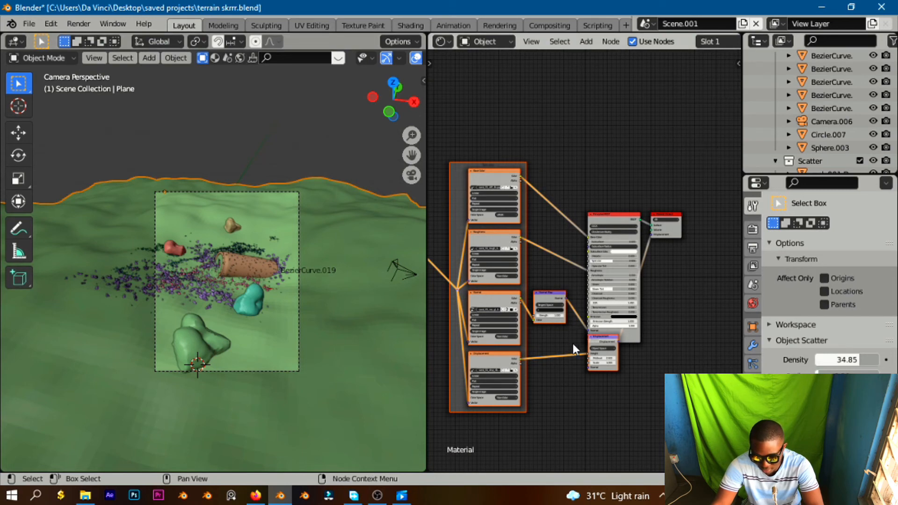
click(635, 355)
drag(615, 357, 599, 373)
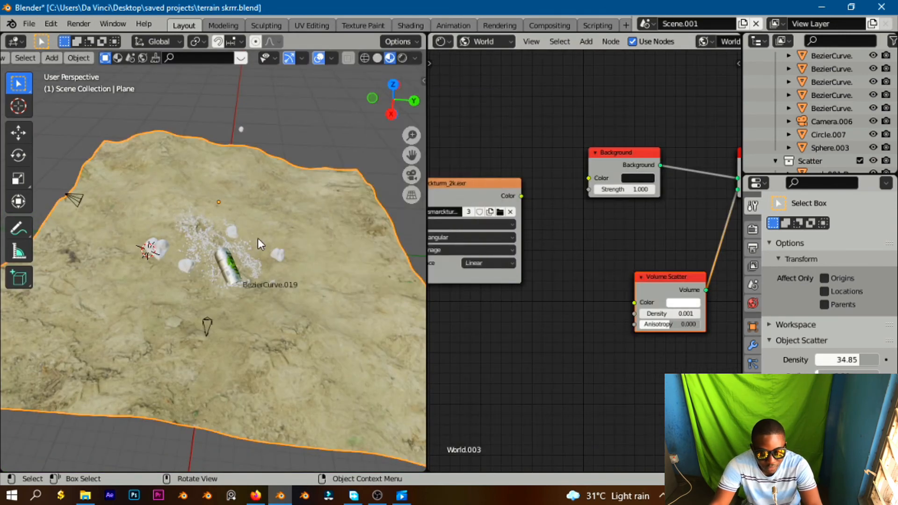
Orbit and zoom around the rendered viewport to inspect the textured terrain, can and rocks.
middle_drag(257, 238, 352, 282)
scroll(231, 211, up, 6)
scroll(347, 280, down, 3)
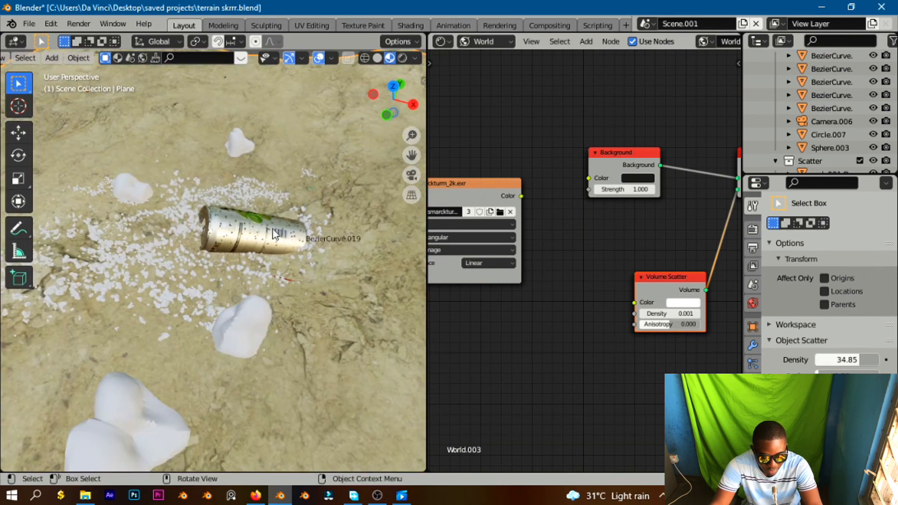
scroll(275, 234, down, 2)
middle_drag(276, 243, 167, 316)
scroll(213, 220, up, 2)
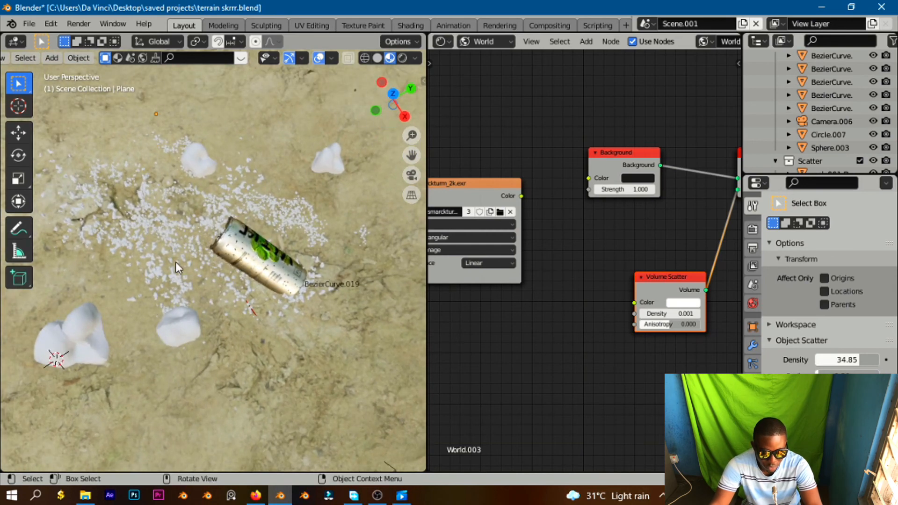
scroll(176, 262, down, 5)
middle_drag(245, 267, 206, 224)
scroll(206, 224, up, 5)
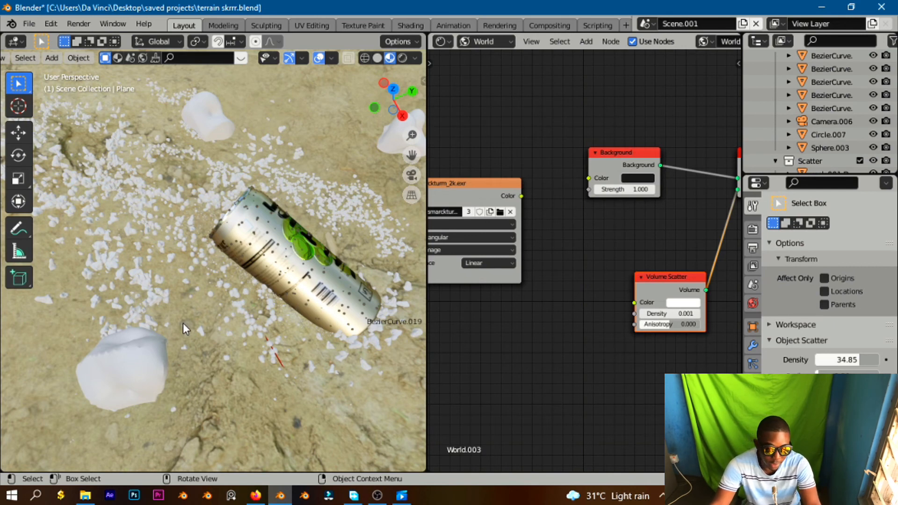
scroll(185, 375, down, 8)
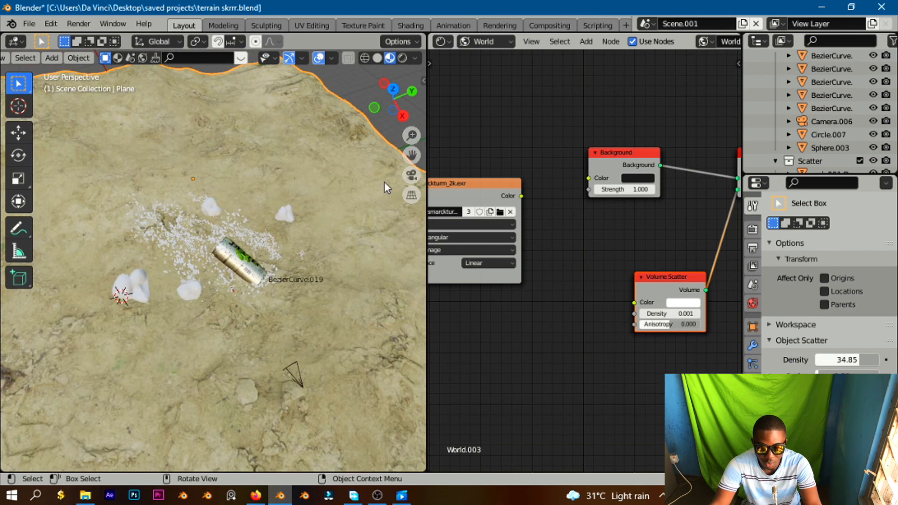
drag(412, 155, 358, 175)
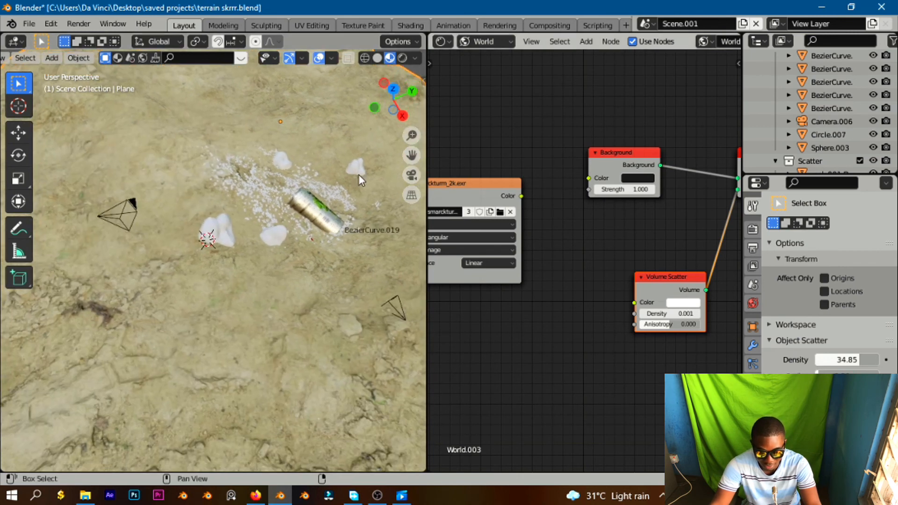
scroll(308, 184, up, 3)
click(237, 190)
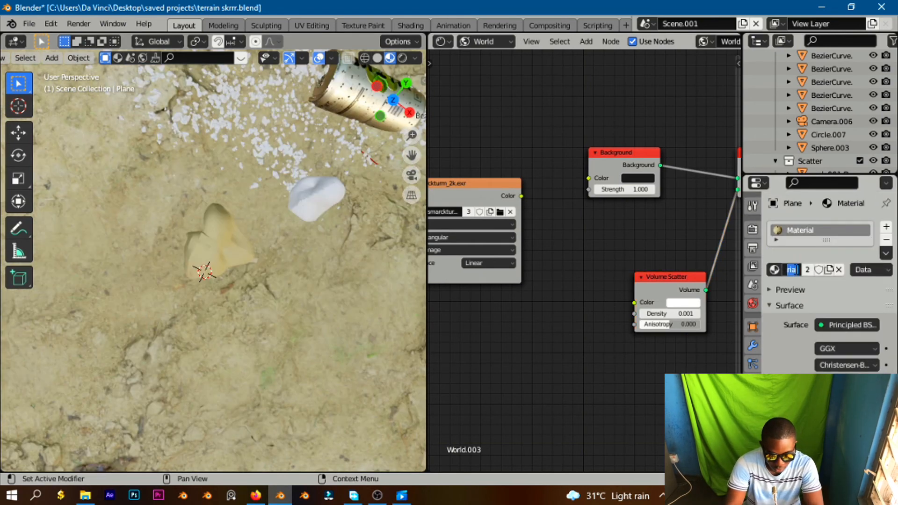
Rename the selected material as rock texture.
text(rock texture)
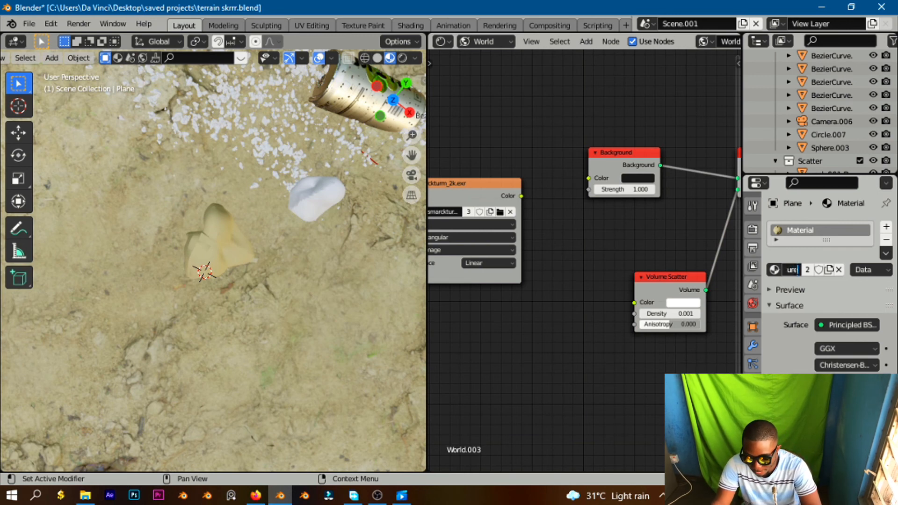
key(Return)
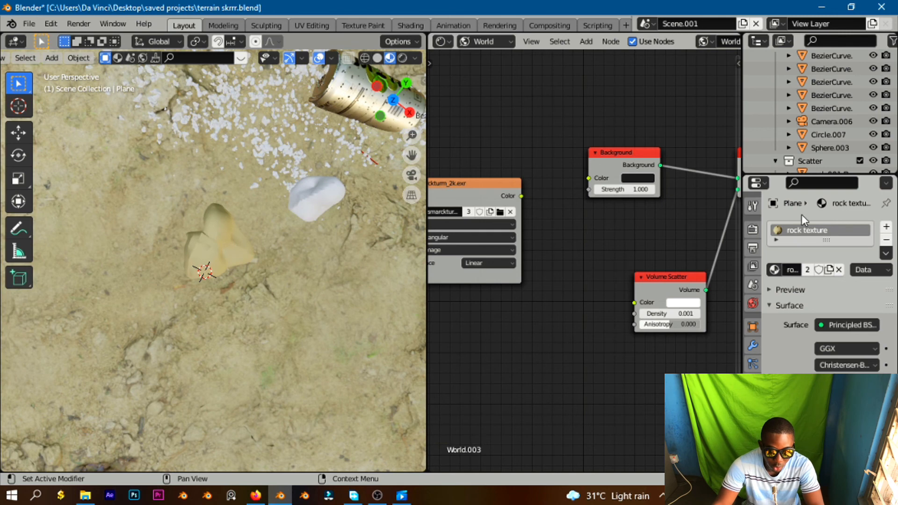
Select the original rock object beside the terrain and assign it the Material.002 material.
scroll(299, 227, down, 5)
scroll(297, 229, down, 3)
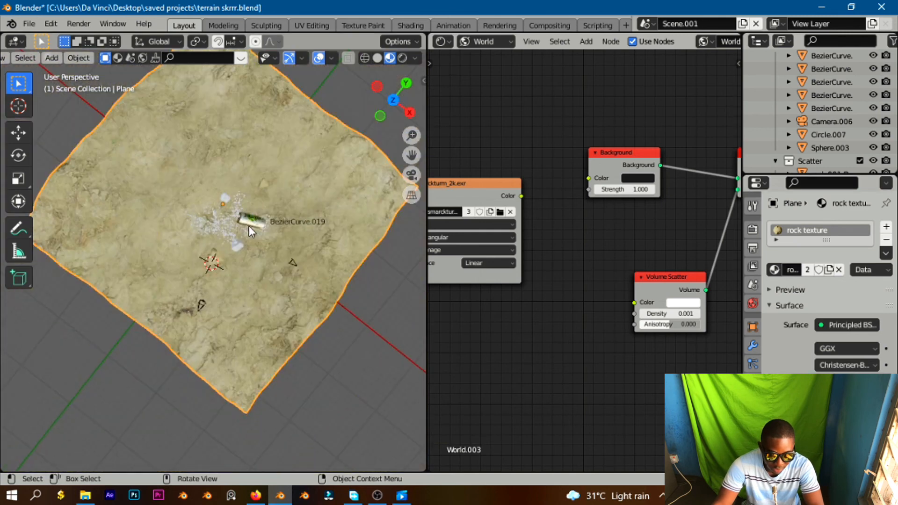
click(236, 227)
click(223, 223)
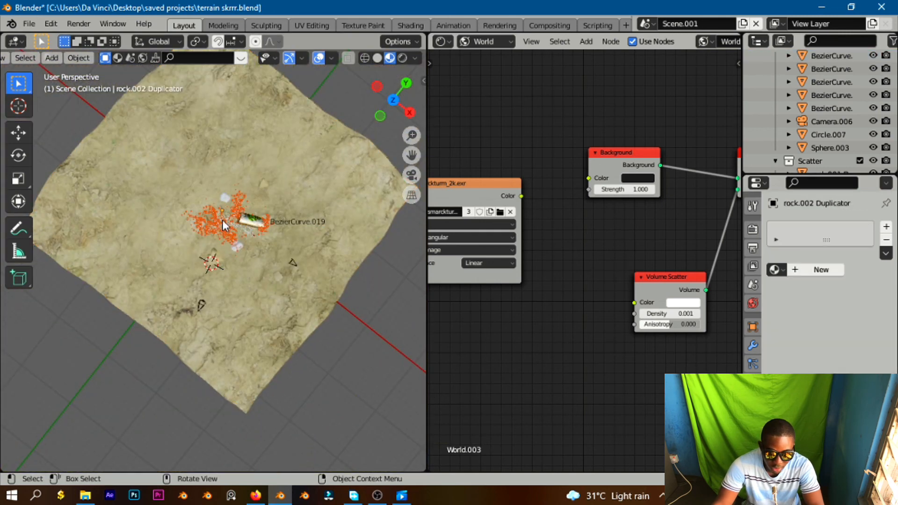
scroll(227, 183, up, 2)
scroll(227, 182, up, 4)
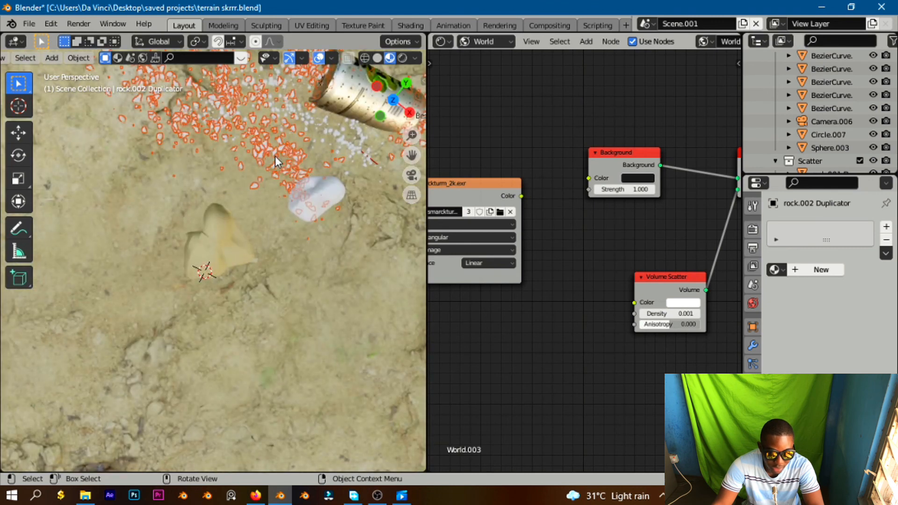
scroll(271, 178, down, 8)
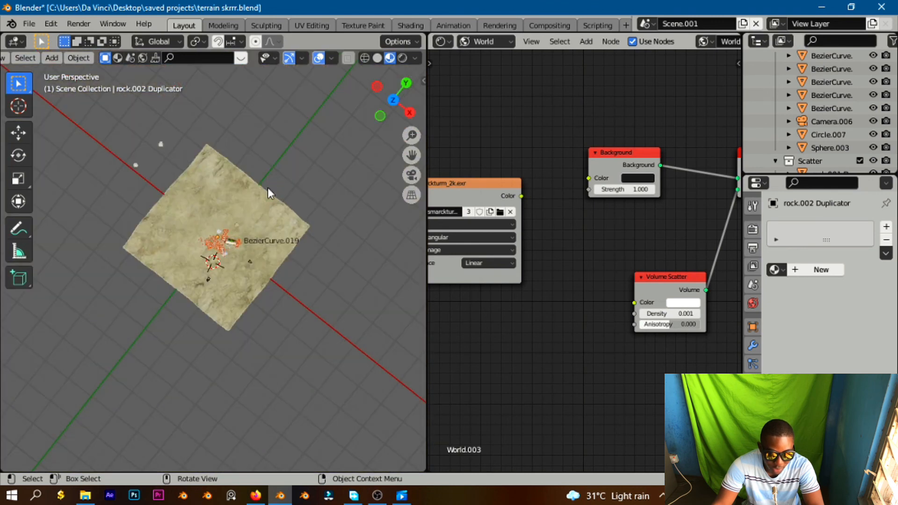
click(161, 145)
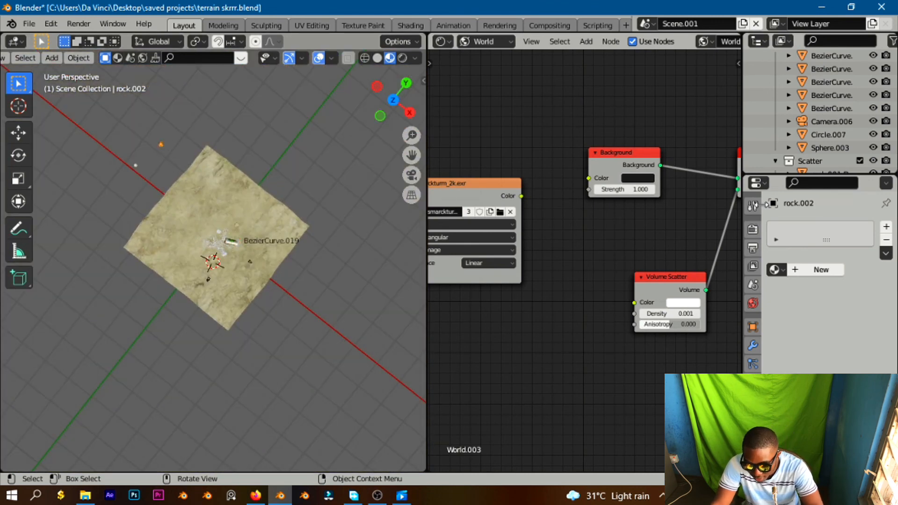
click(774, 269)
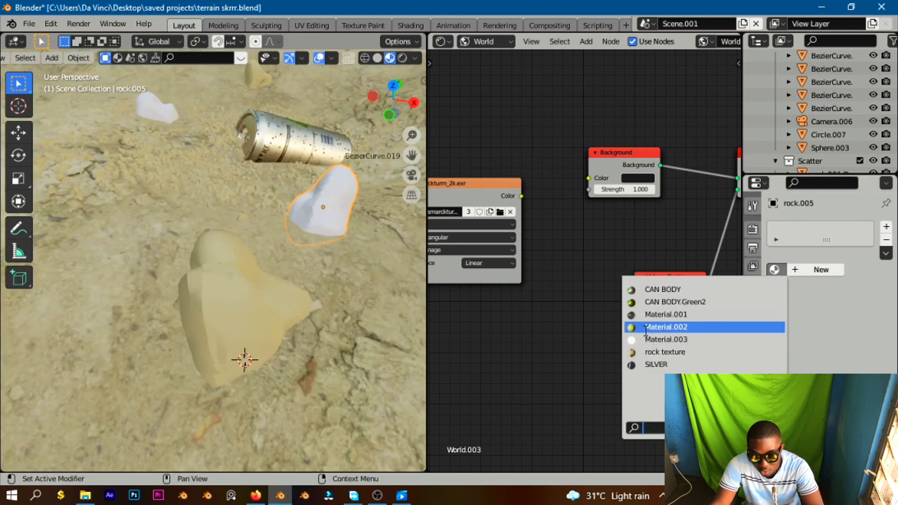
click(645, 327)
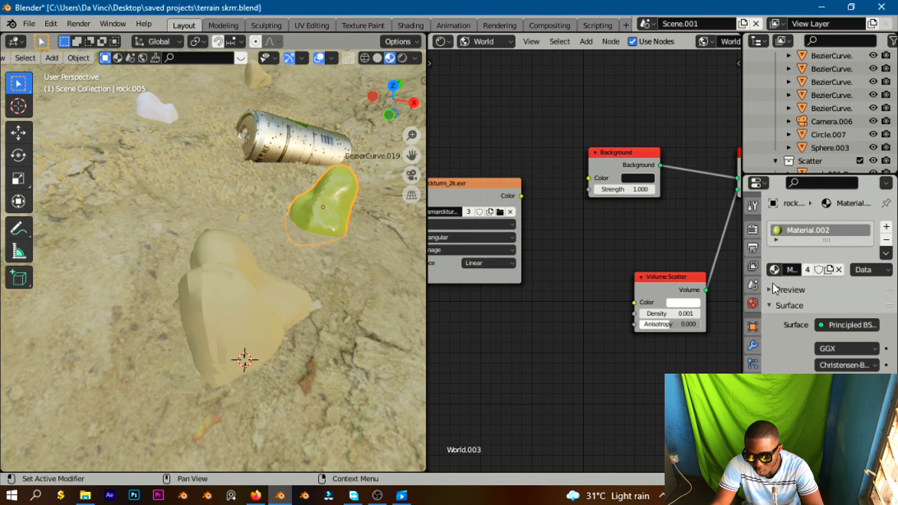
Assign the rock texture material to the rock near the can, then switch the viewport to rendered shading.
click(776, 269)
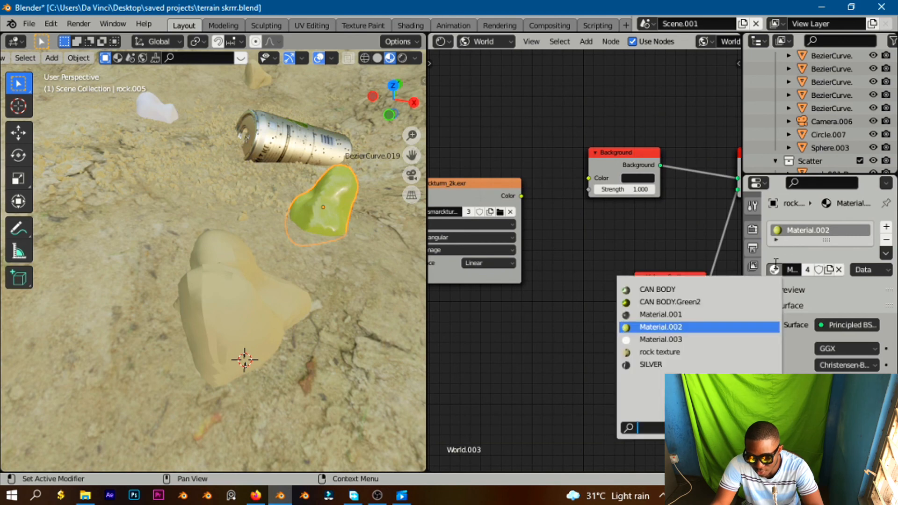
click(697, 353)
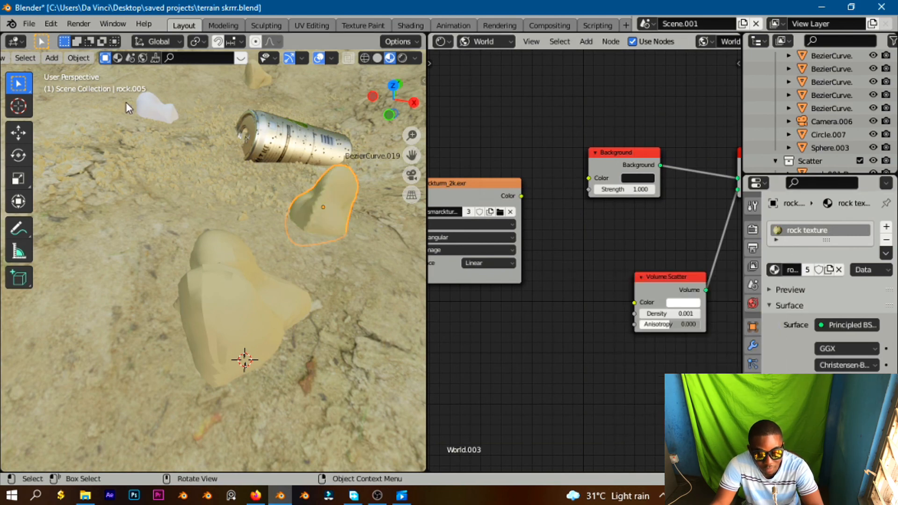
click(166, 106)
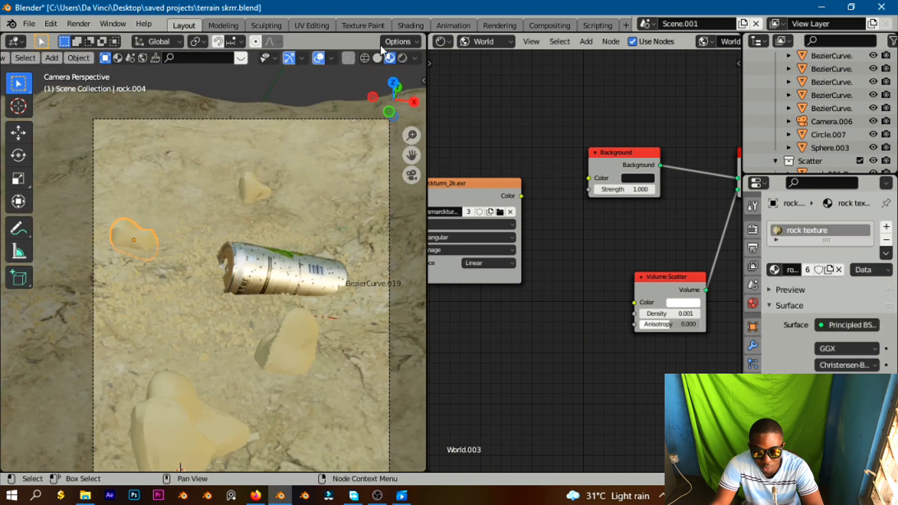
click(405, 57)
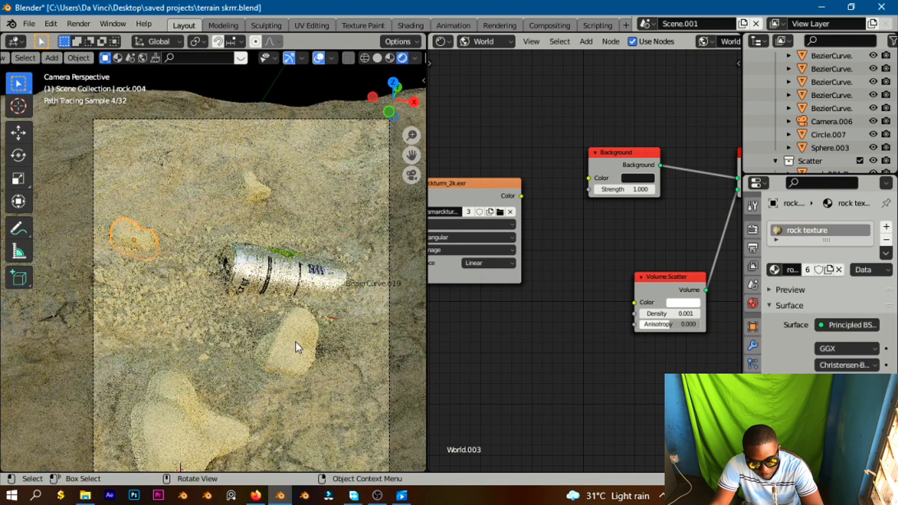